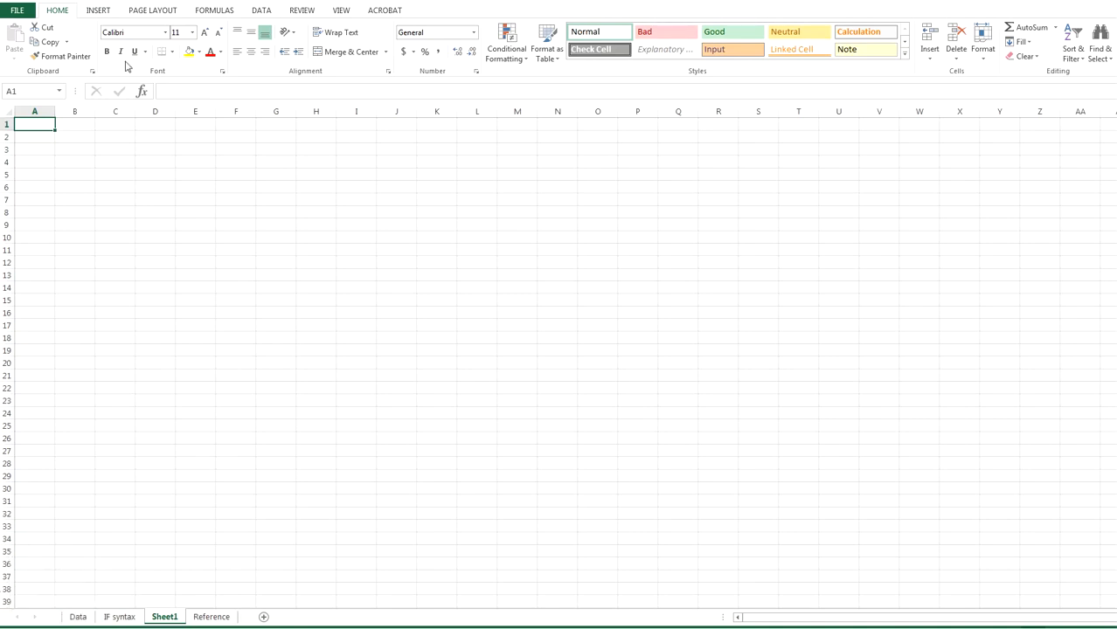
pyautogui.click(106, 12)
pyautogui.click(152, 10)
pyautogui.click(213, 11)
pyautogui.click(262, 10)
pyautogui.click(58, 11)
pyautogui.click(82, 138)
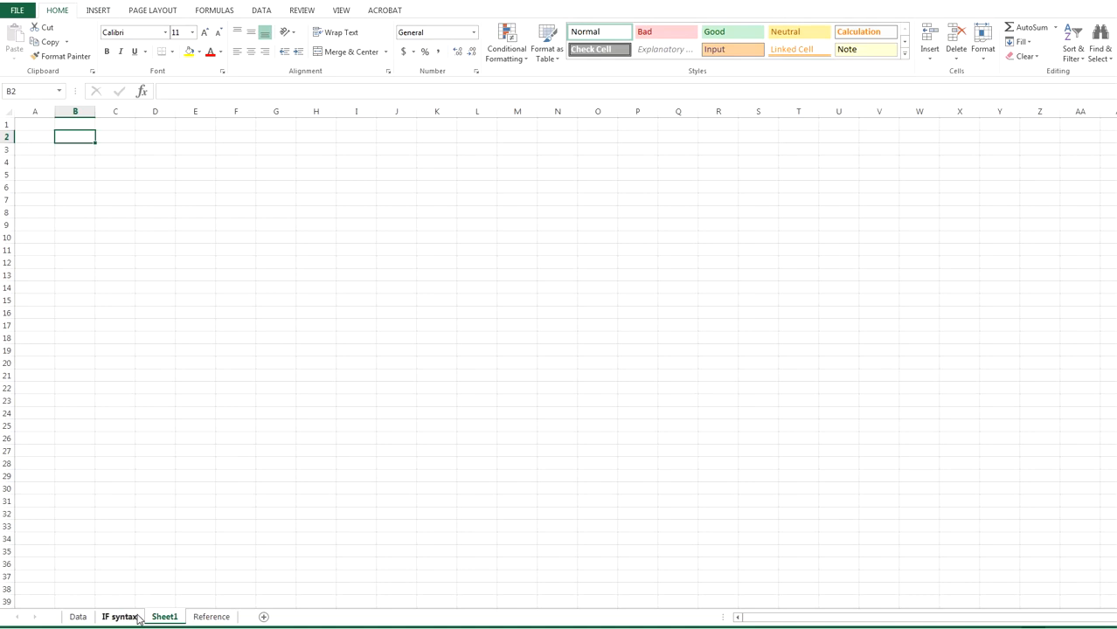
# - Open the Data sheet and examine its header row and the HH_ID, P_ID and Size columns
pyautogui.click(79, 617)
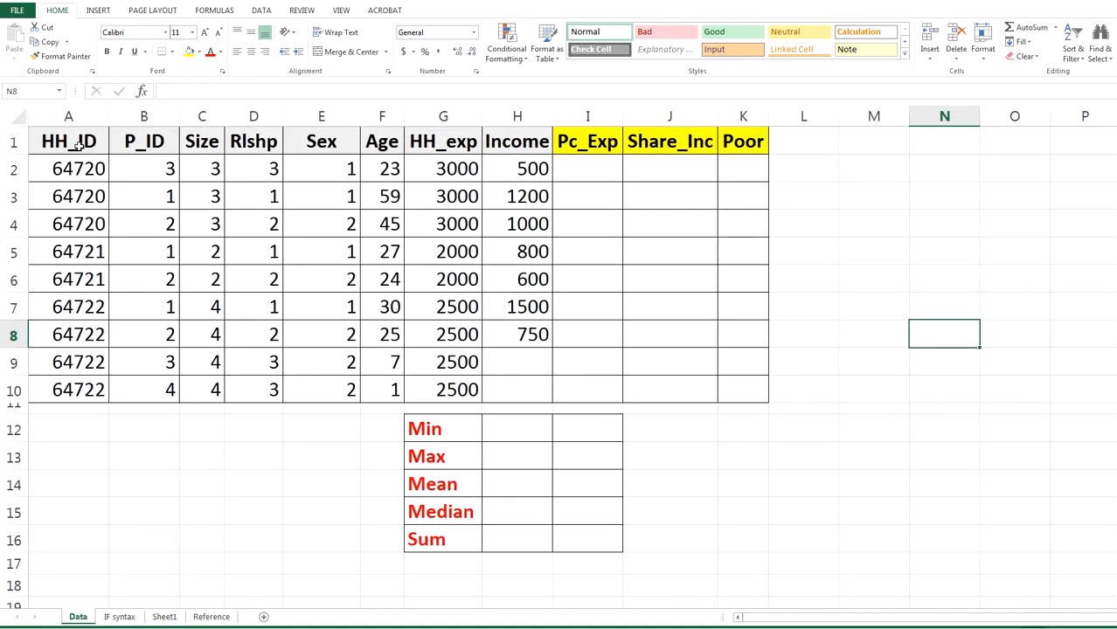
pyautogui.moveTo(77, 147); pyautogui.dragTo(491, 150)
pyautogui.moveTo(606, 147); pyautogui.dragTo(726, 140)
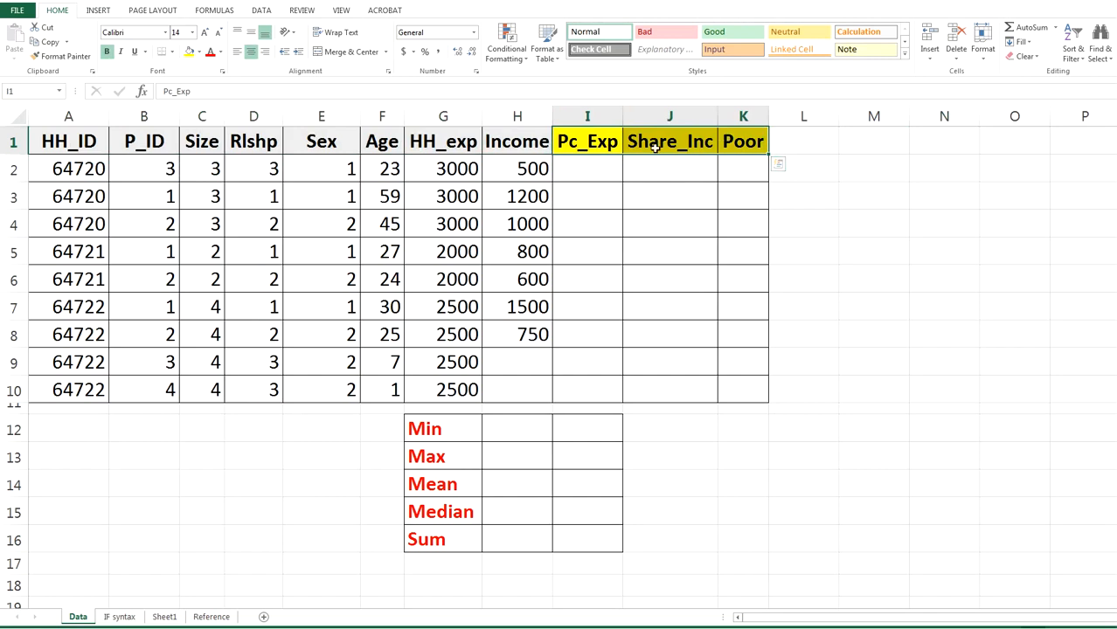
pyautogui.click(69, 148)
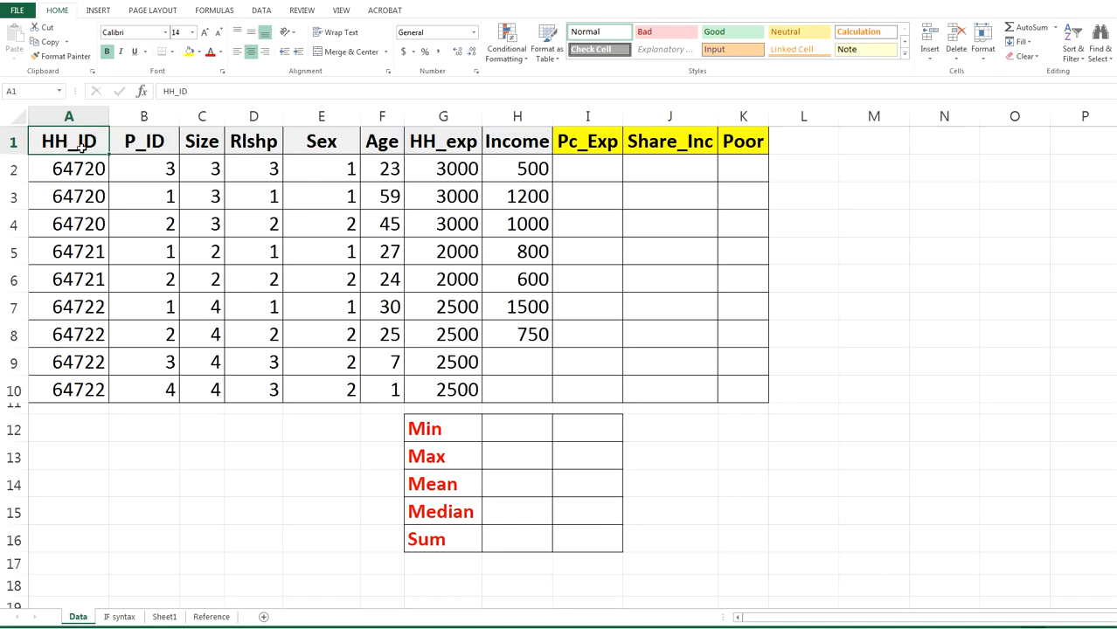
pyautogui.moveTo(79, 170); pyautogui.dragTo(76, 224)
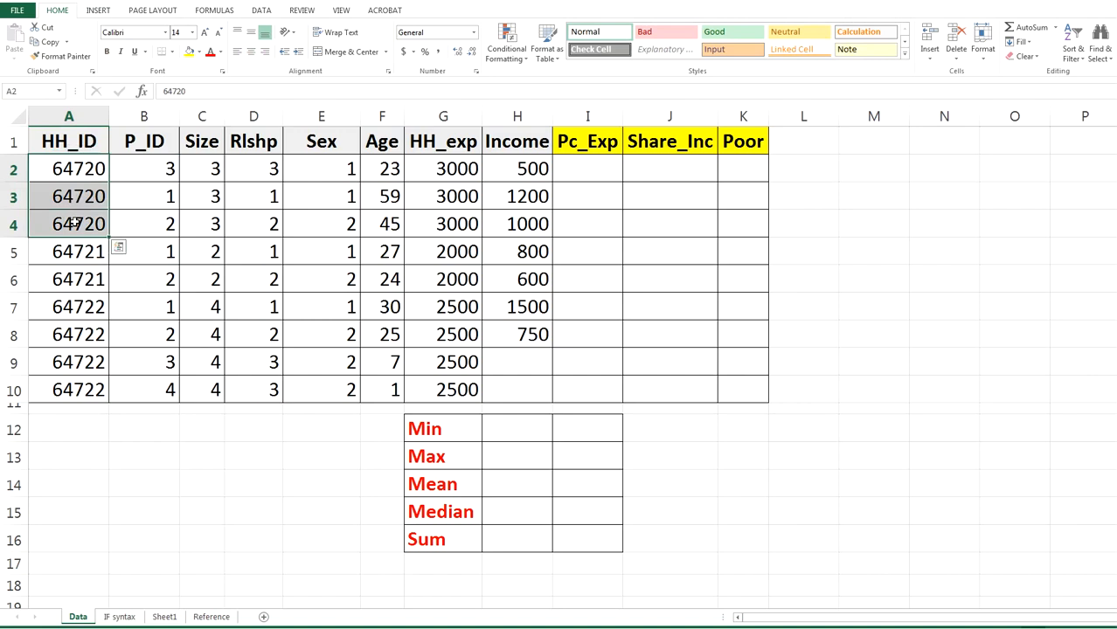
pyautogui.click(146, 149)
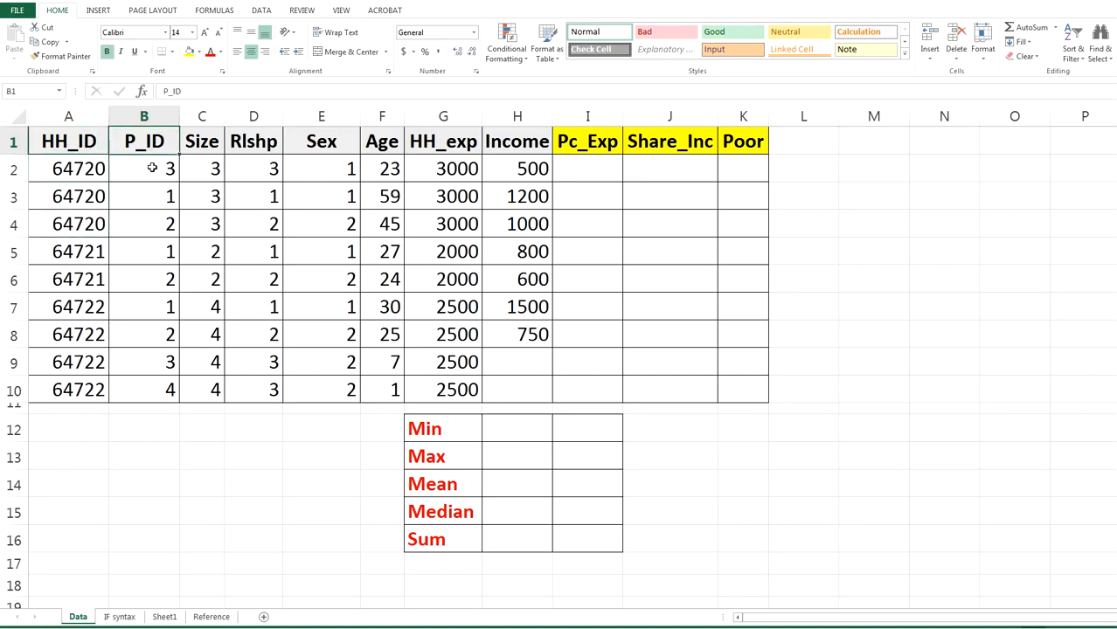
pyautogui.moveTo(147, 168); pyautogui.dragTo(158, 225)
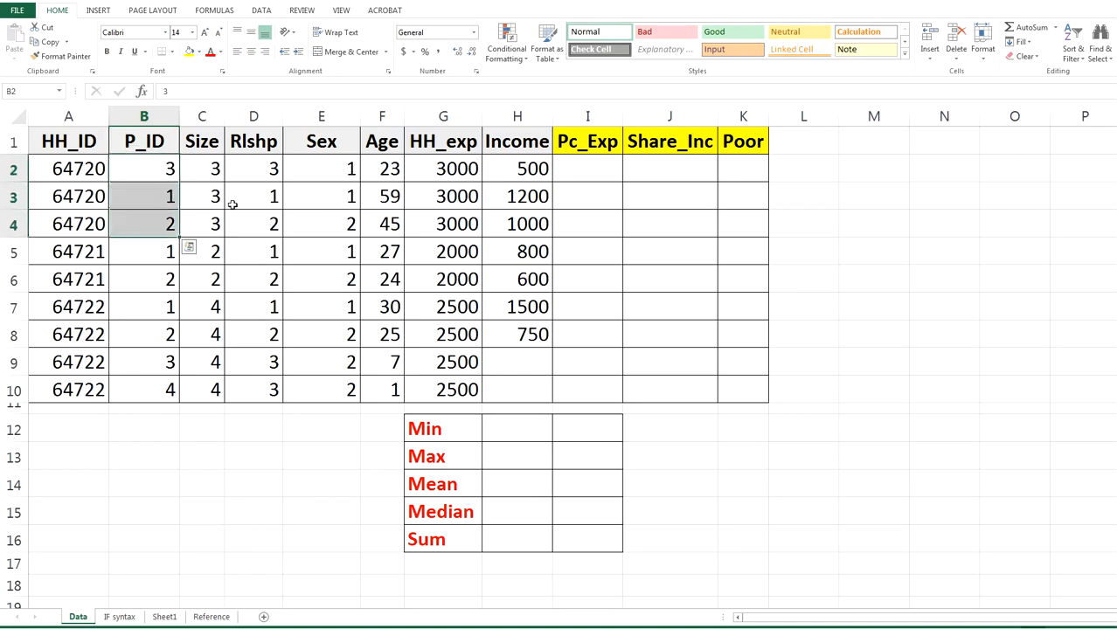
pyautogui.click(209, 146)
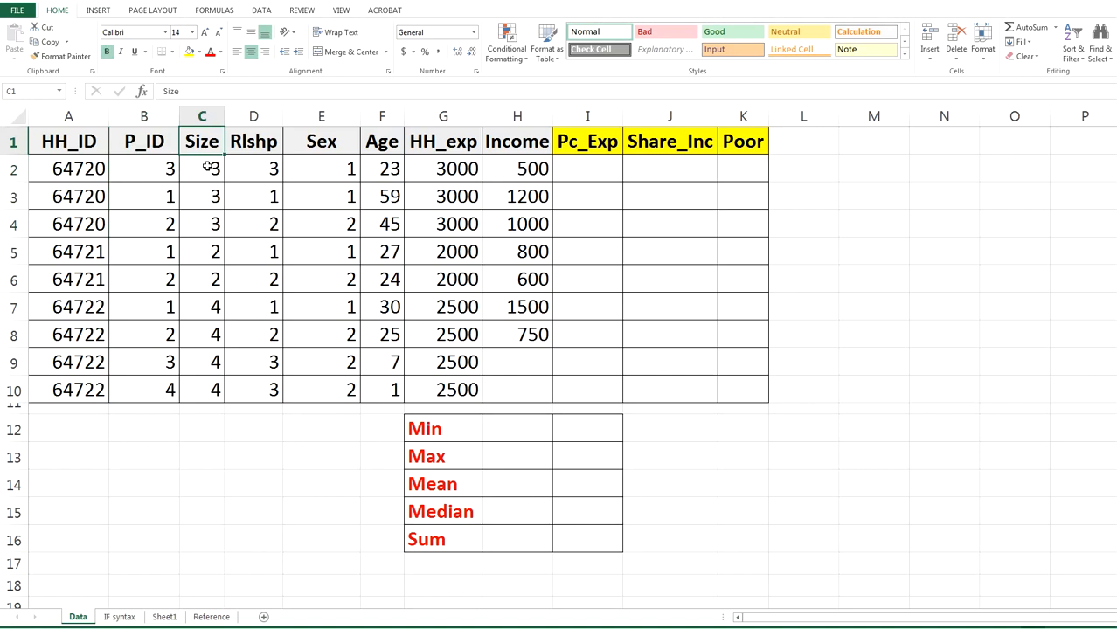
pyautogui.click(208, 170)
pyautogui.moveTo(210, 169); pyautogui.dragTo(214, 209)
# - Examine the Rlshp, Sex, Age and HH_exp columns for the first household
pyautogui.click(262, 146)
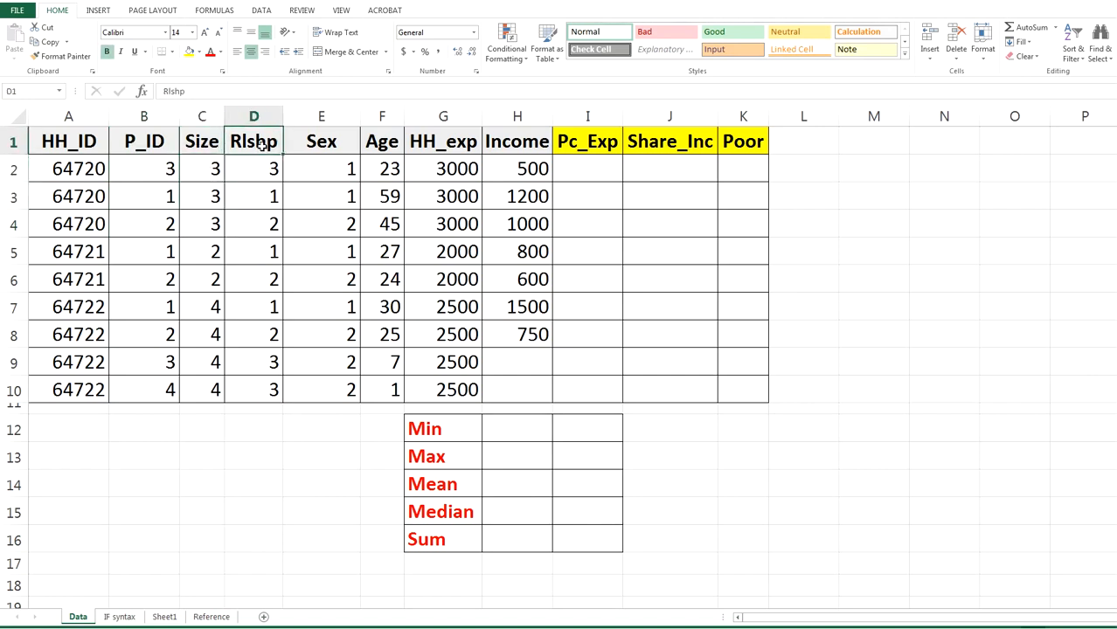
pyautogui.click(265, 197)
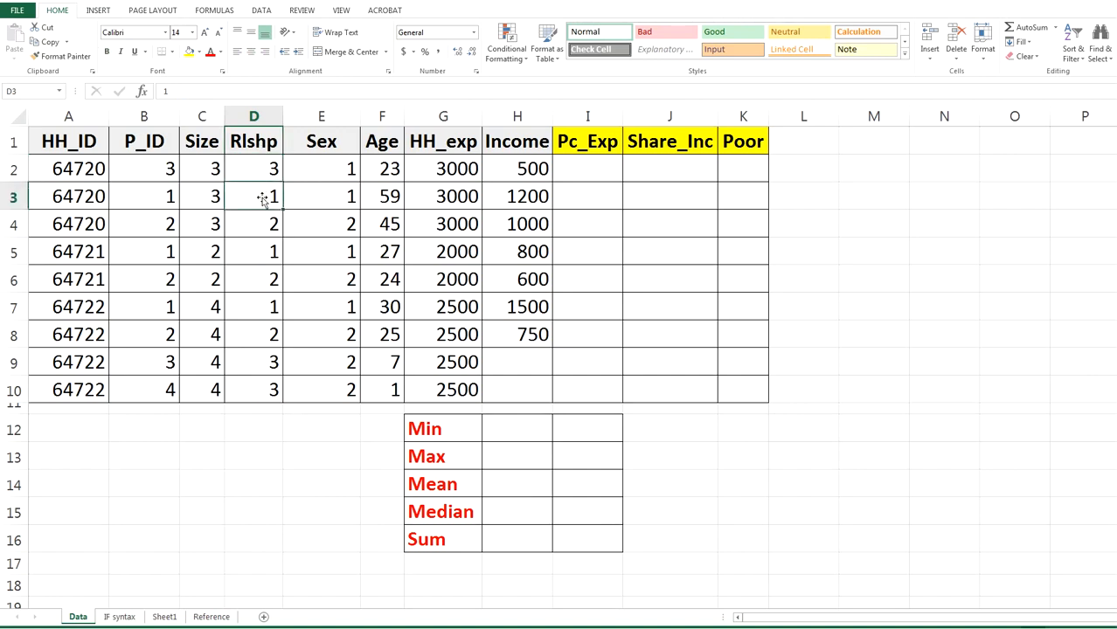
pyautogui.click(259, 222)
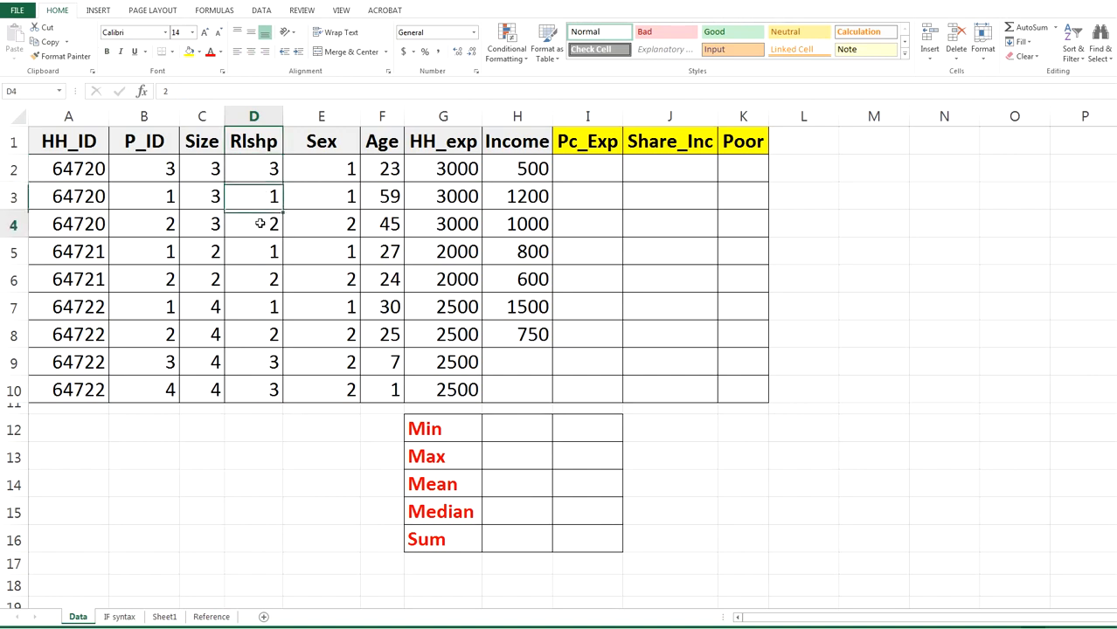
pyautogui.click(265, 168)
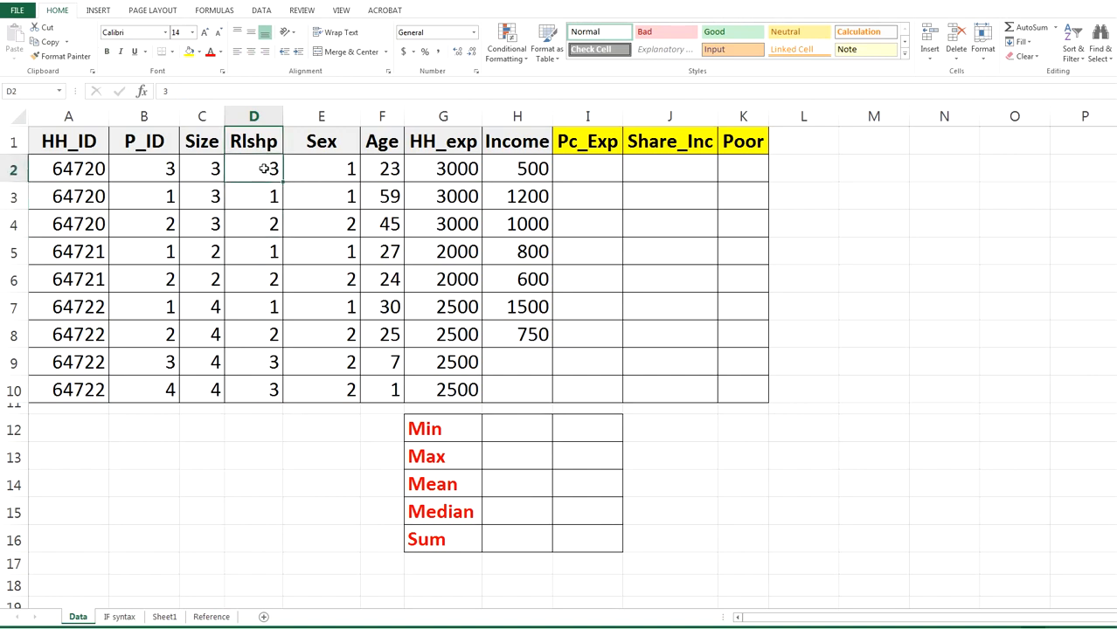
pyautogui.moveTo(327, 145); pyautogui.dragTo(390, 146)
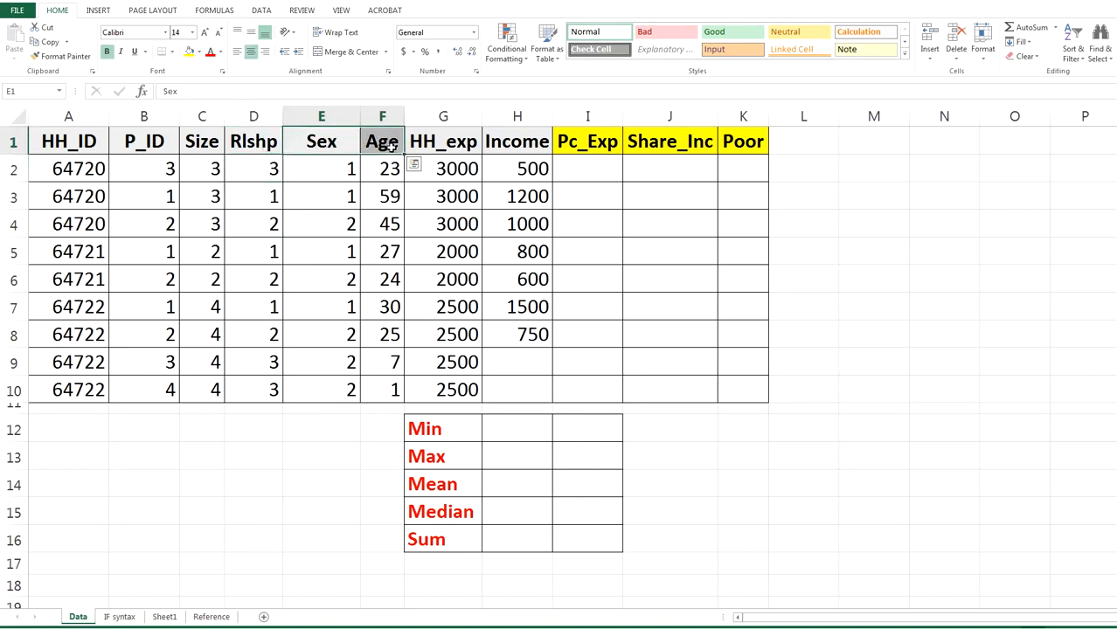
pyautogui.click(442, 142)
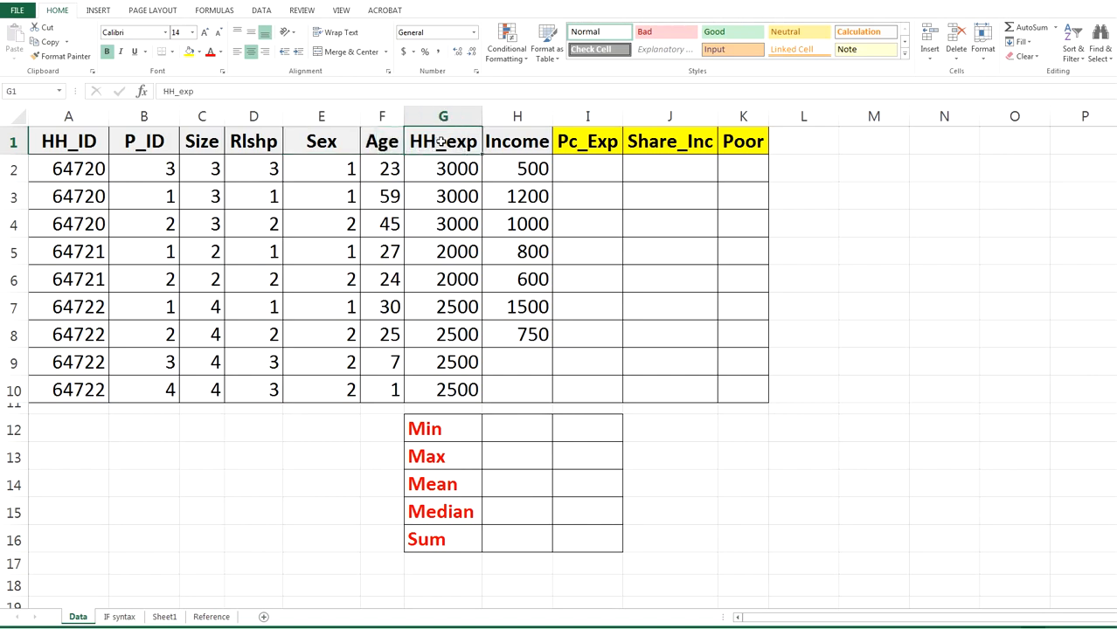
pyautogui.moveTo(442, 168); pyautogui.dragTo(442, 225)
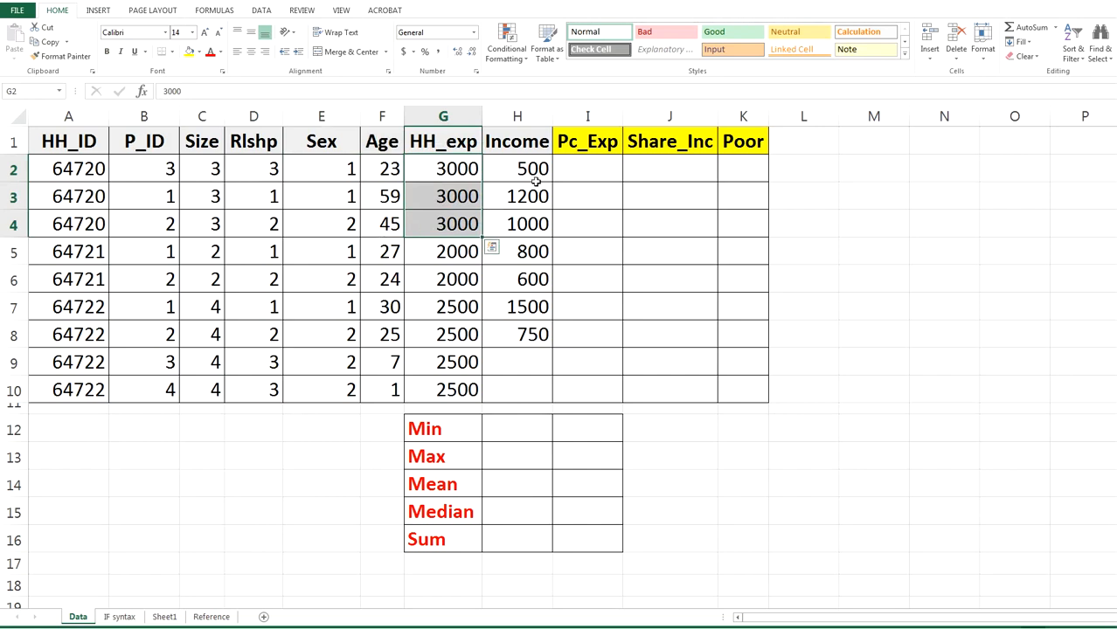
# - Examine the Income column, including its blank entries, and the HH_ID and P_ID headers that identify each person
pyautogui.click(521, 150)
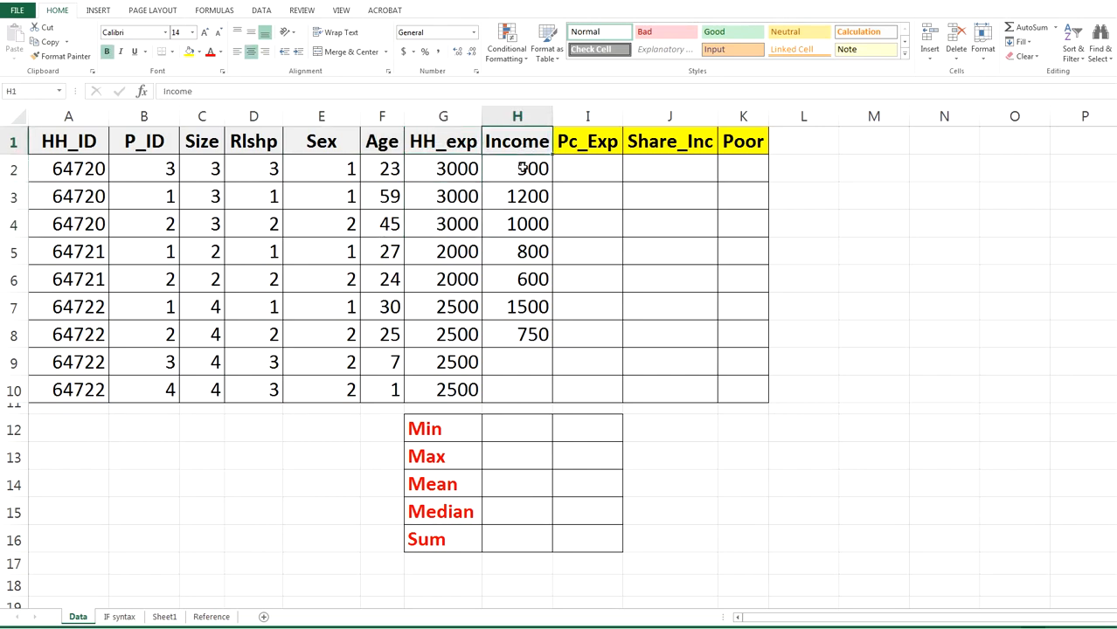
pyautogui.click(521, 168)
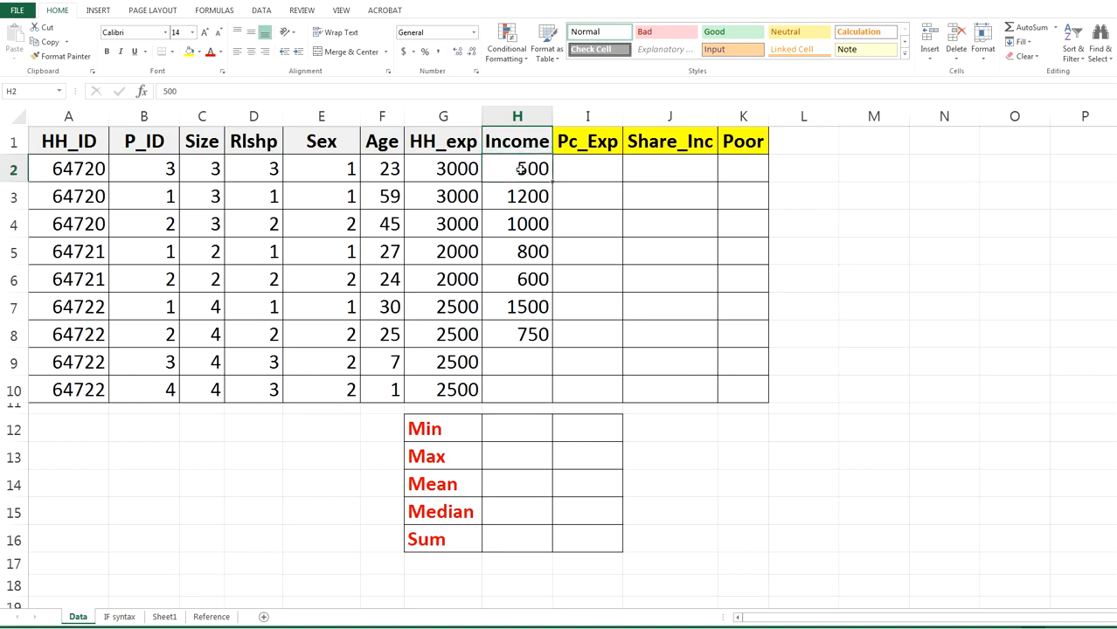
pyautogui.click(520, 200)
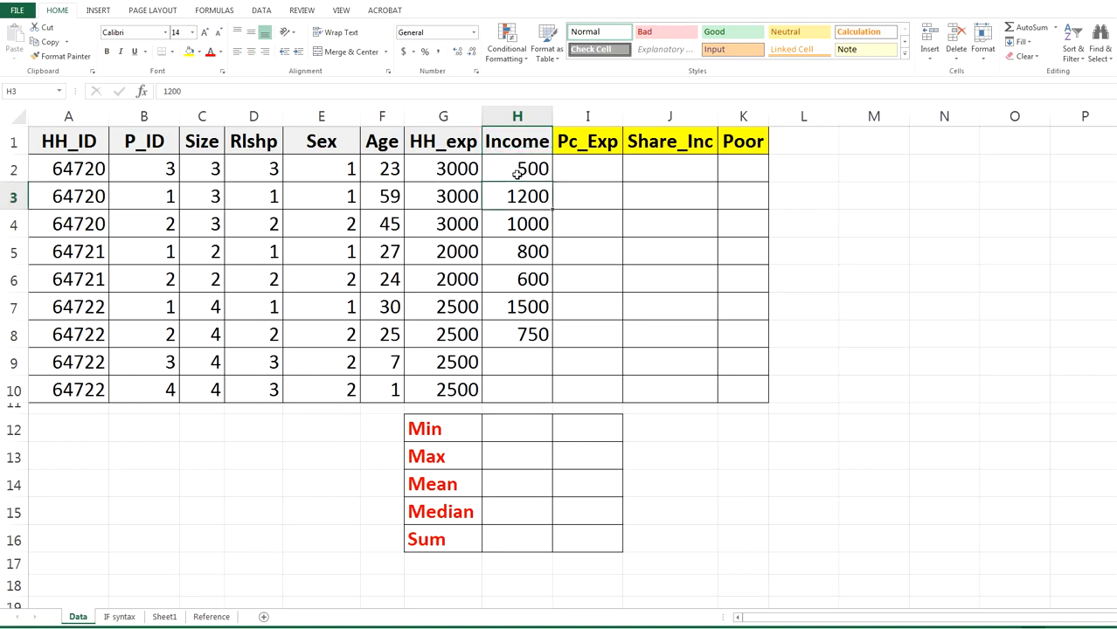
pyautogui.click(522, 356)
pyautogui.click(516, 388)
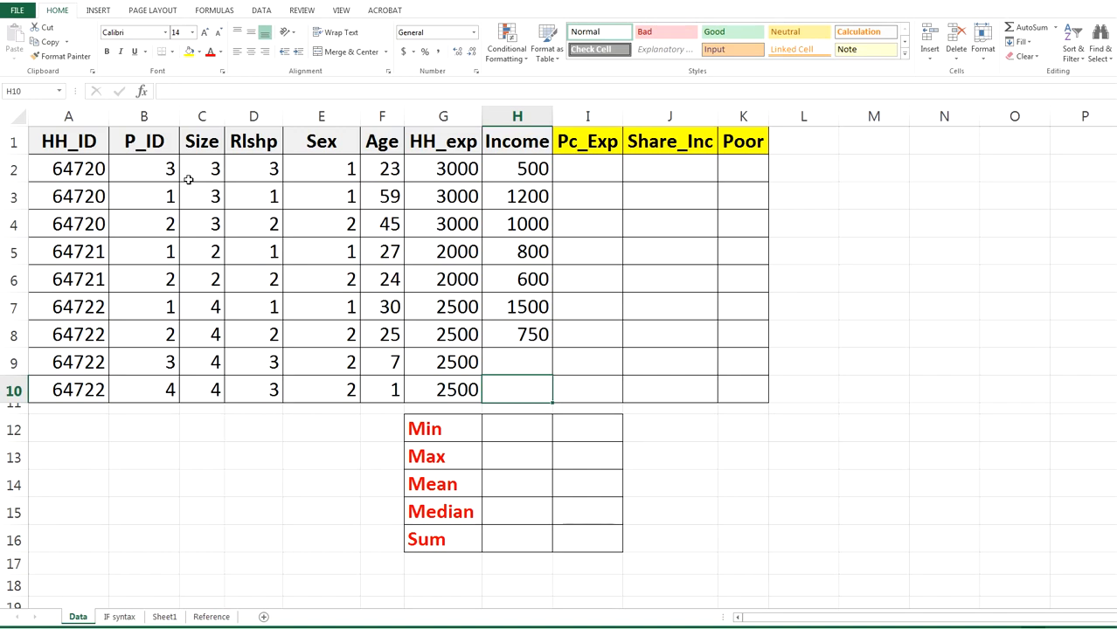
pyautogui.click(80, 148)
pyautogui.click(127, 146)
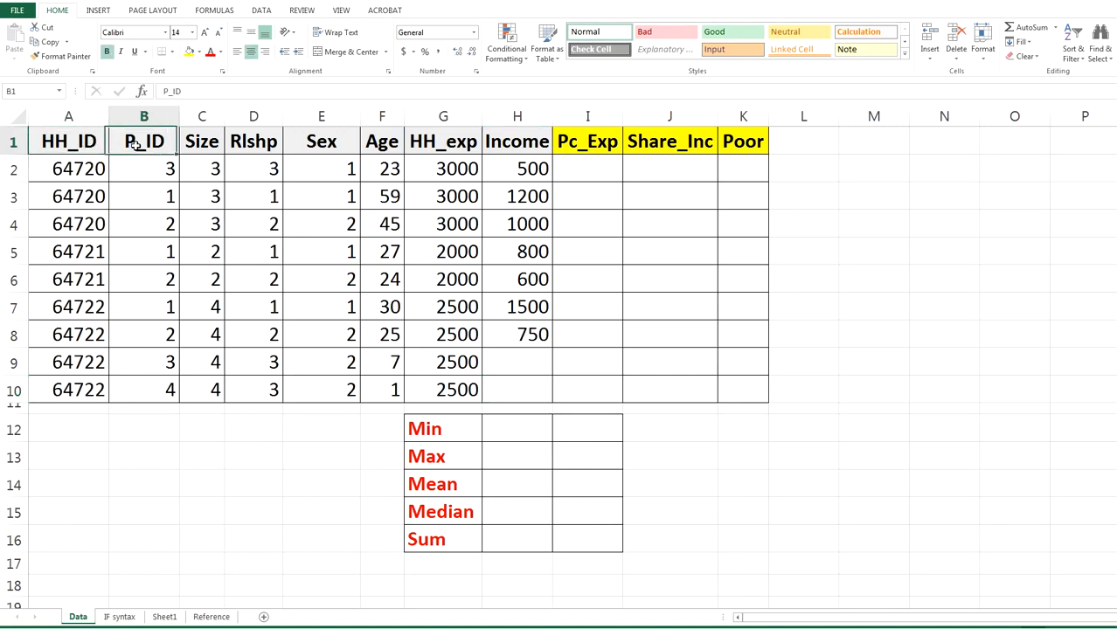
pyautogui.click(70, 145)
pyautogui.click(141, 140)
# - Custom sort the range A1:H10 by HH_ID and then by P_ID, both from smallest to largest
pyautogui.moveTo(66, 142); pyautogui.dragTo(490, 384)
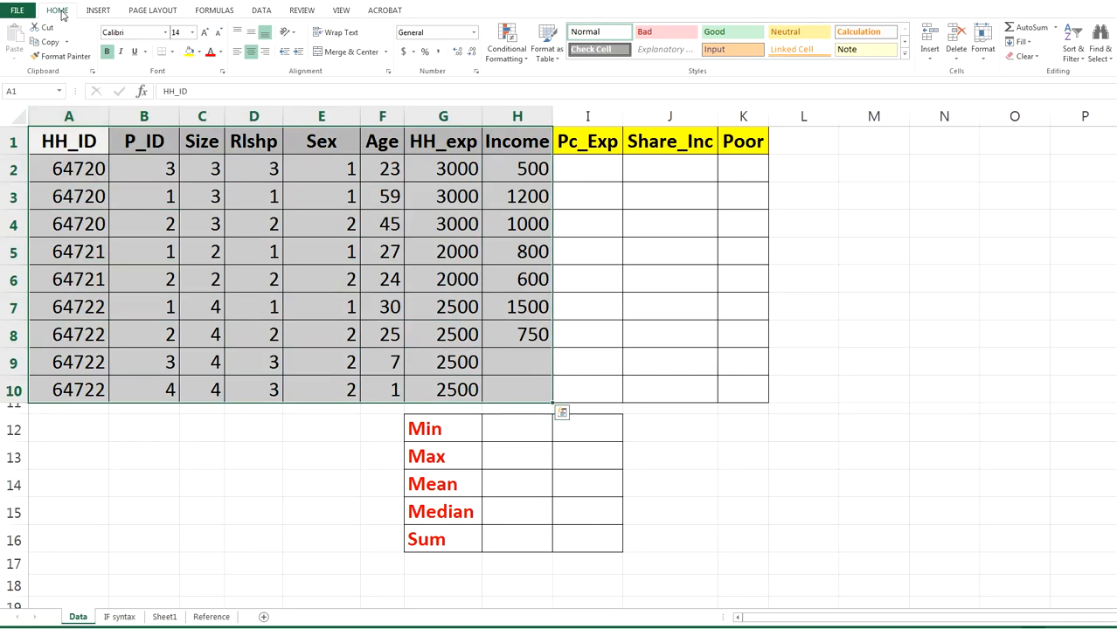
pyautogui.click(1084, 61)
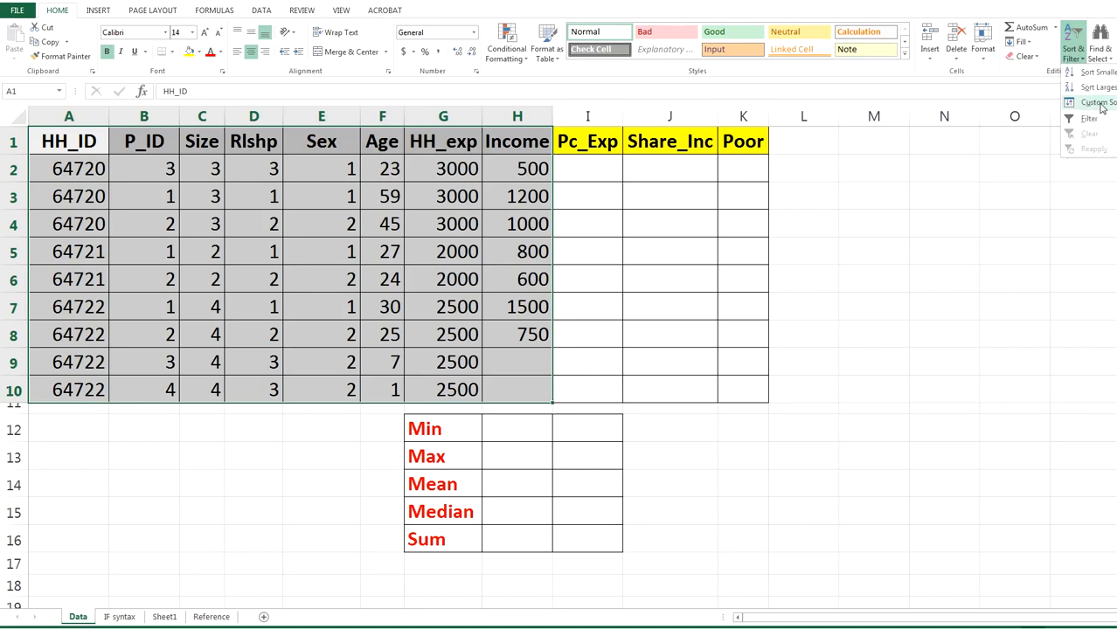
pyautogui.click(1097, 103)
pyautogui.moveTo(683, 174); pyautogui.dragTo(753, 132)
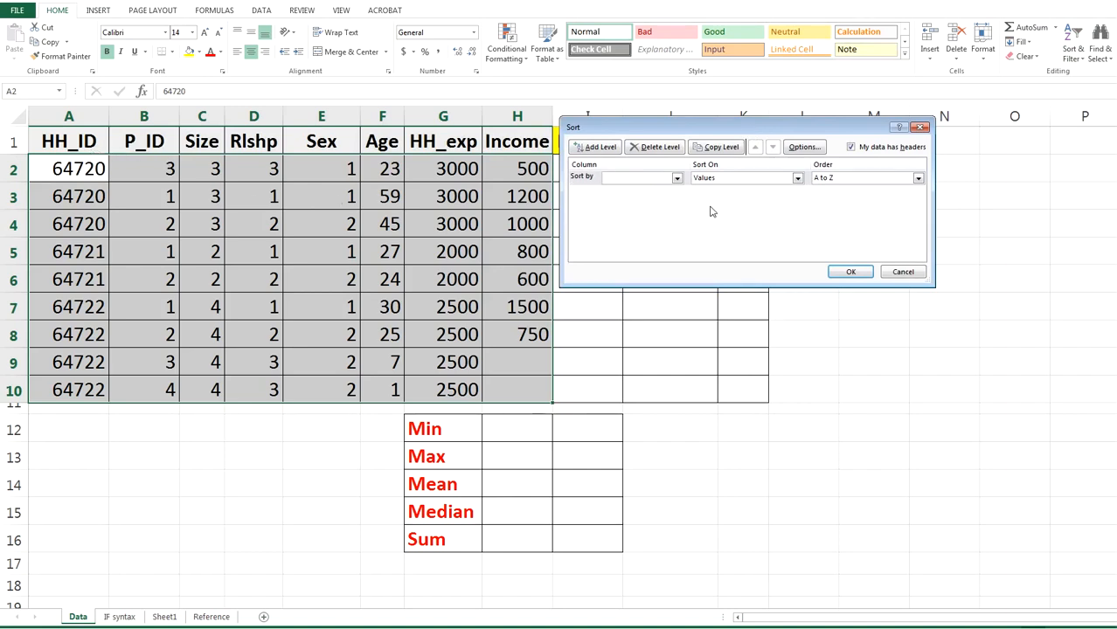
pyautogui.click(677, 179)
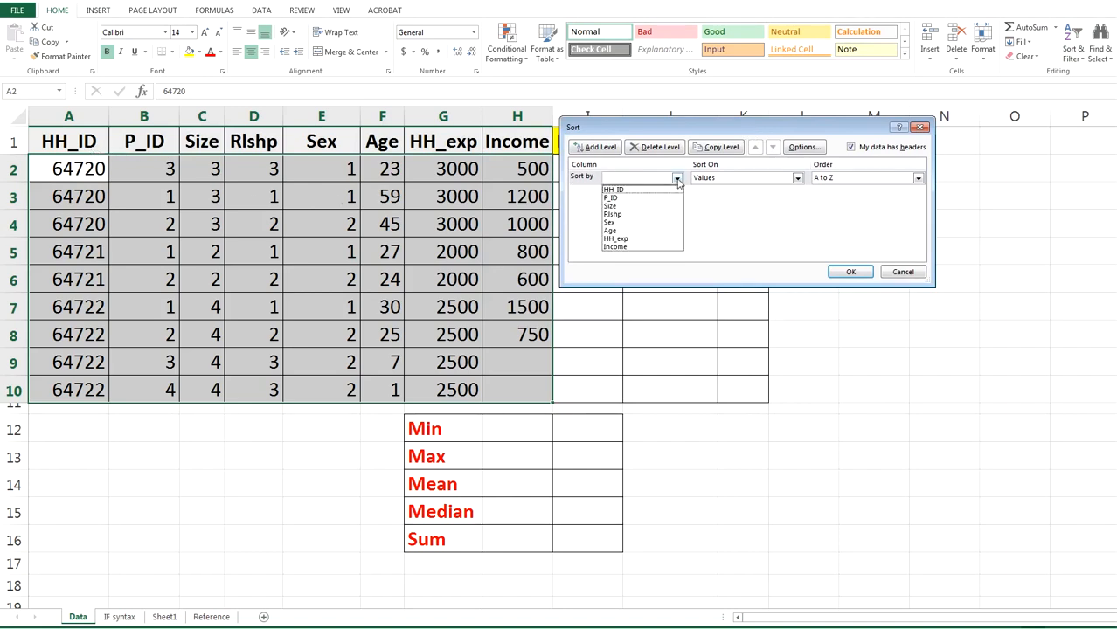
pyautogui.click(624, 194)
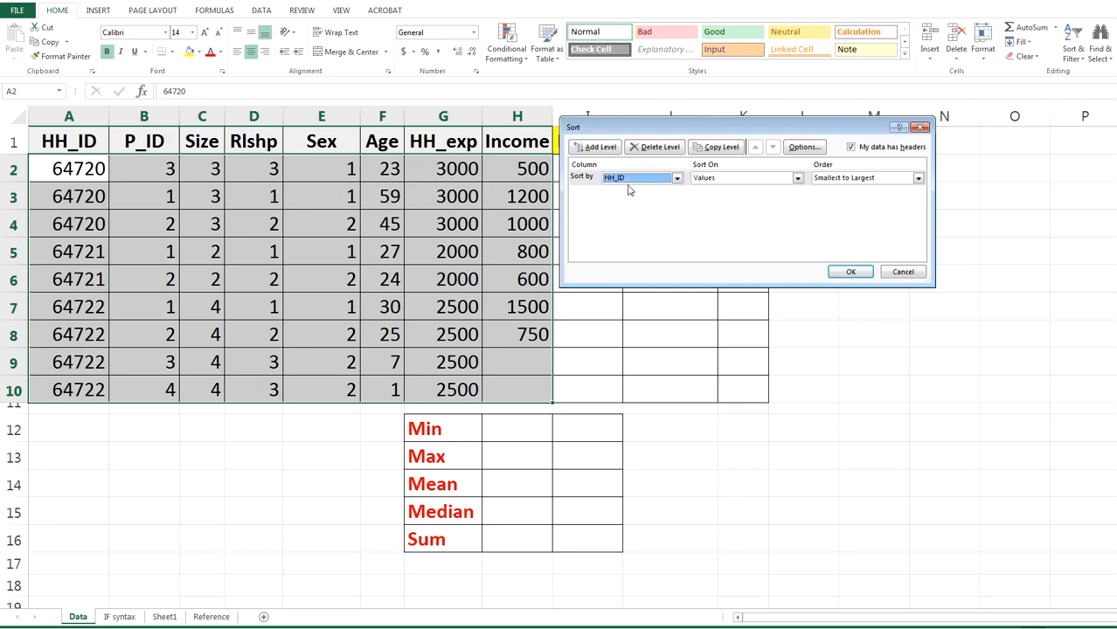
pyautogui.click(598, 149)
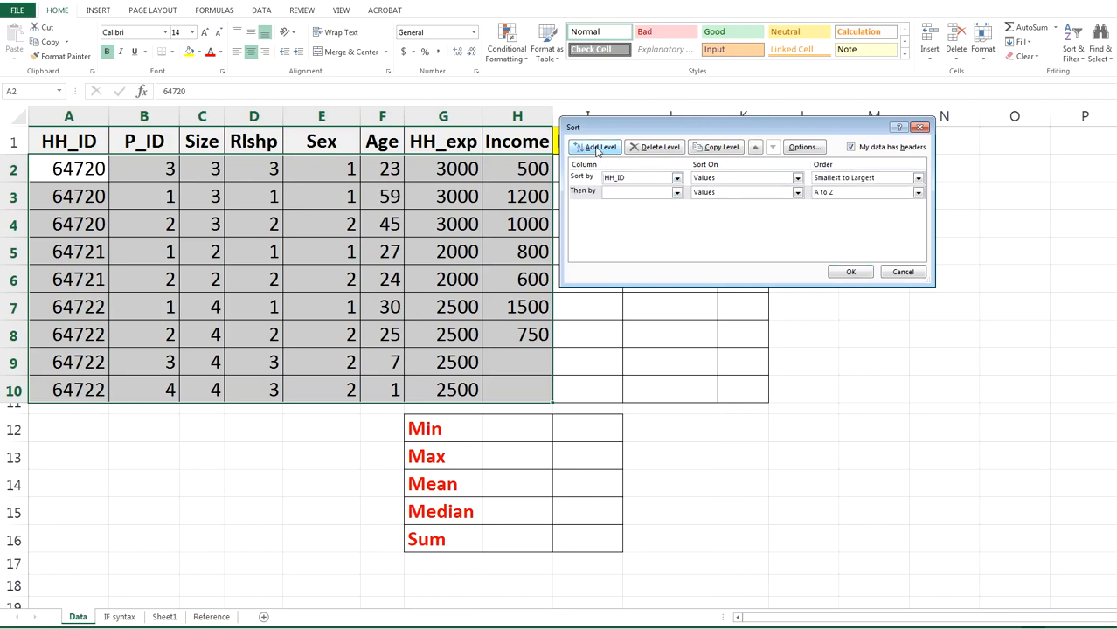
pyautogui.click(677, 193)
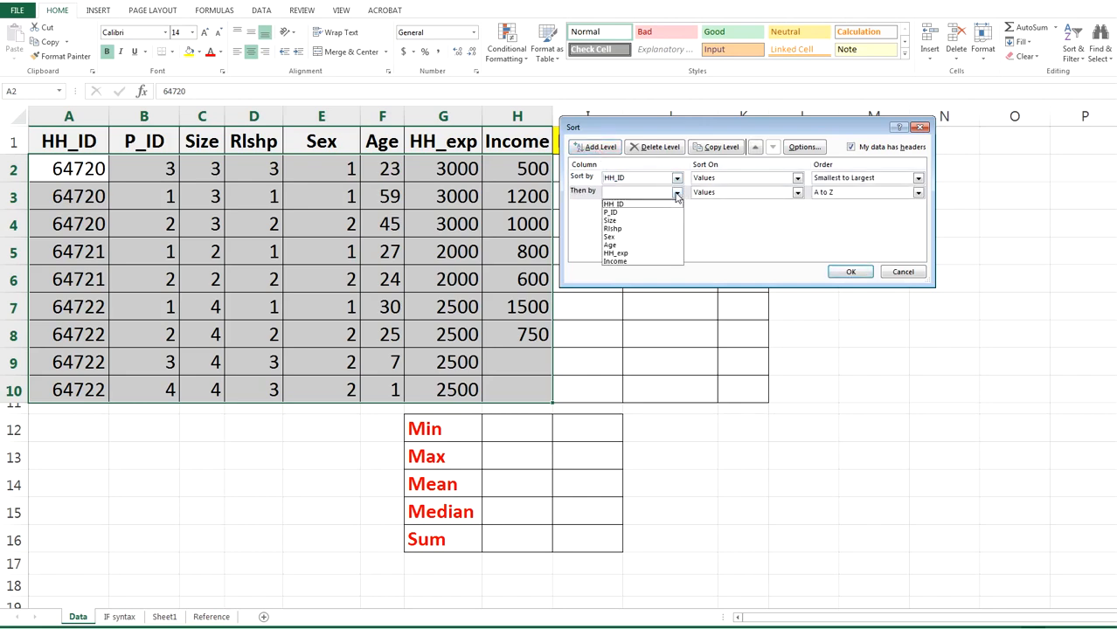
pyautogui.click(614, 214)
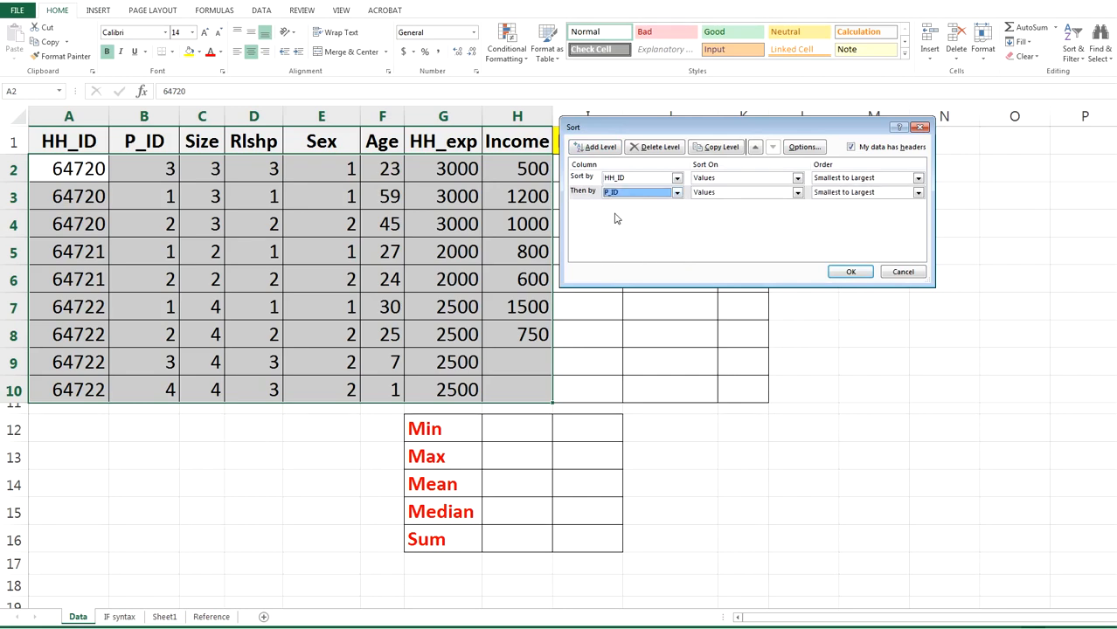
pyautogui.click(840, 274)
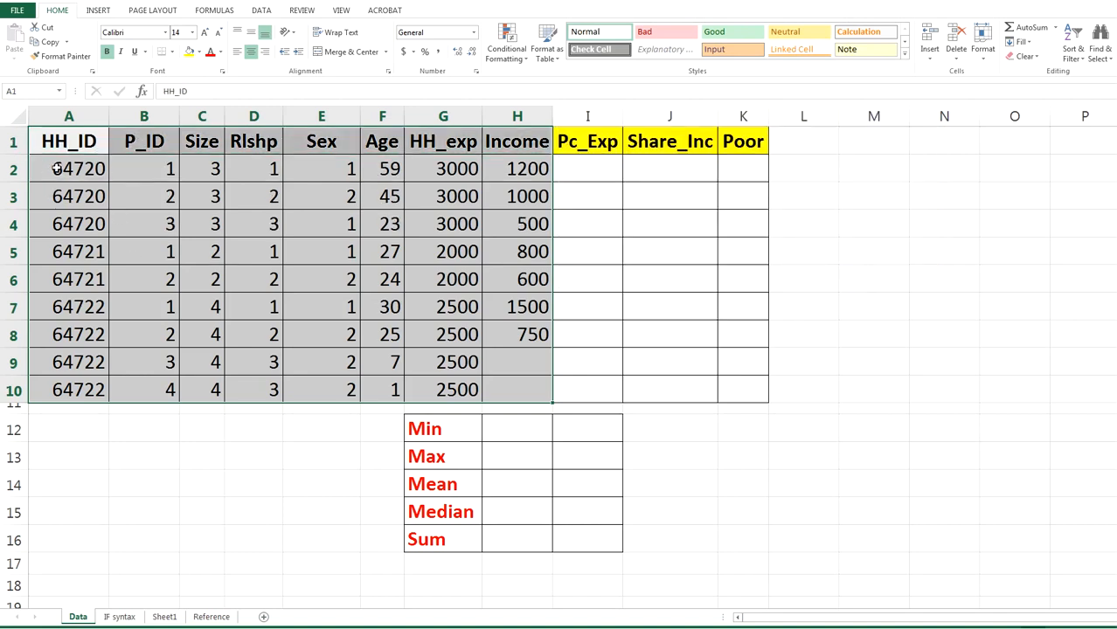
pyautogui.click(77, 169)
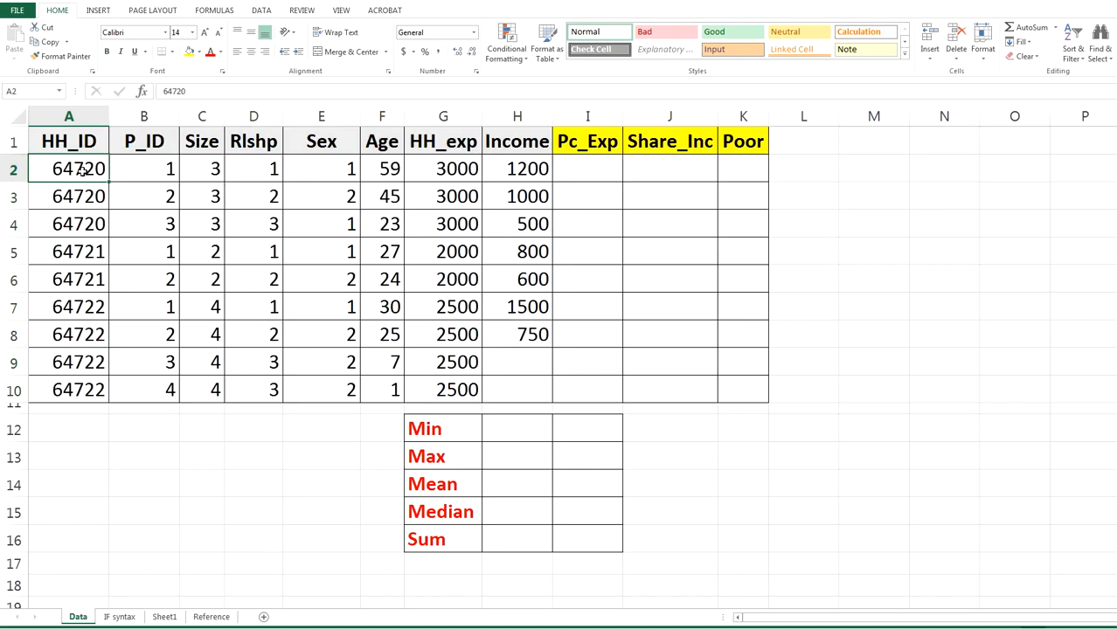
pyautogui.click(152, 168)
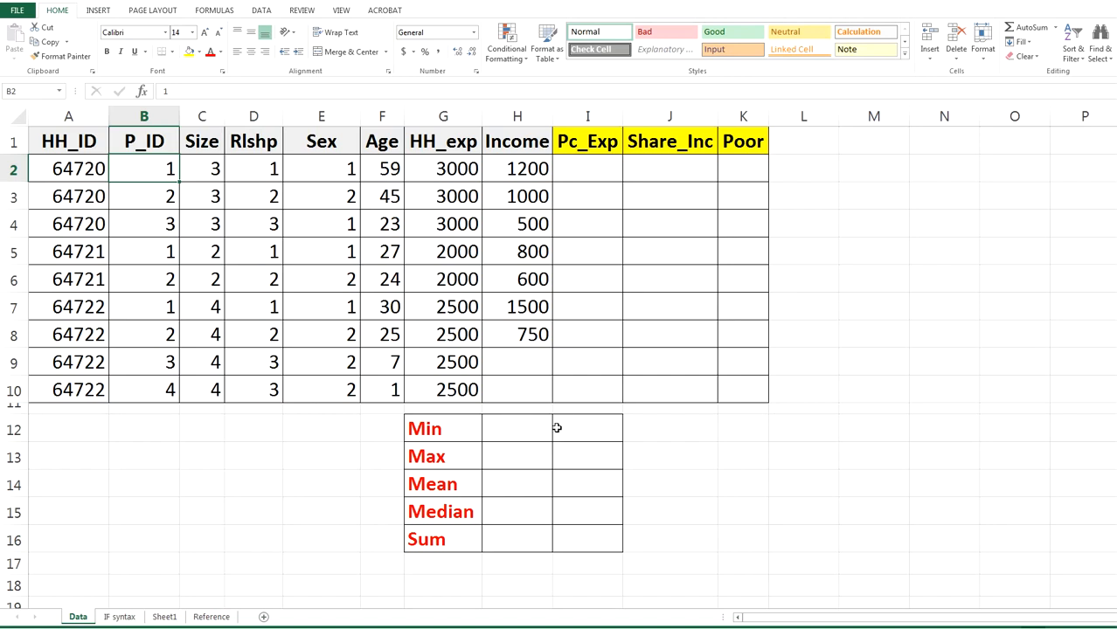
# - Review the Min, Max, Mean, Median and Sum labels of the summary table below the data
pyautogui.click(449, 429)
pyautogui.click(437, 463)
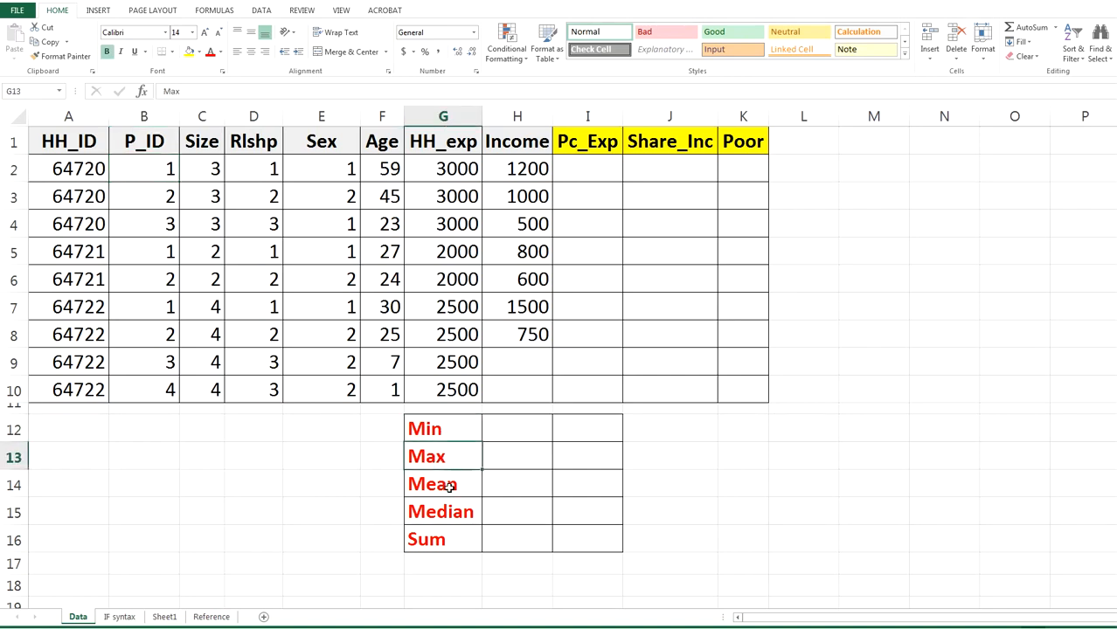
pyautogui.click(449, 487)
pyautogui.click(441, 516)
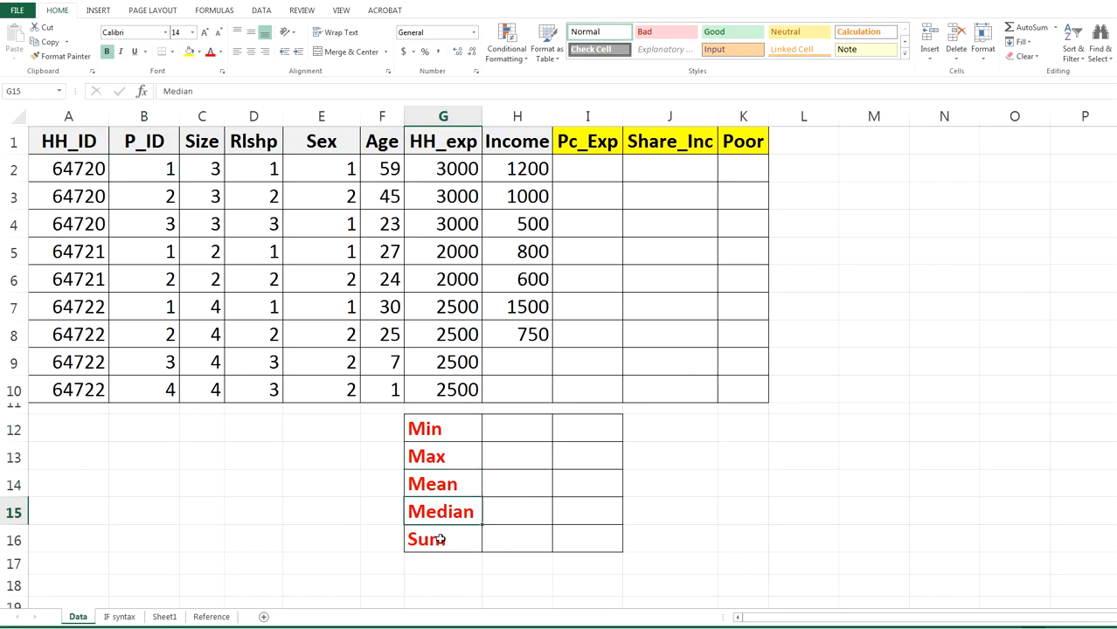
pyautogui.click(441, 540)
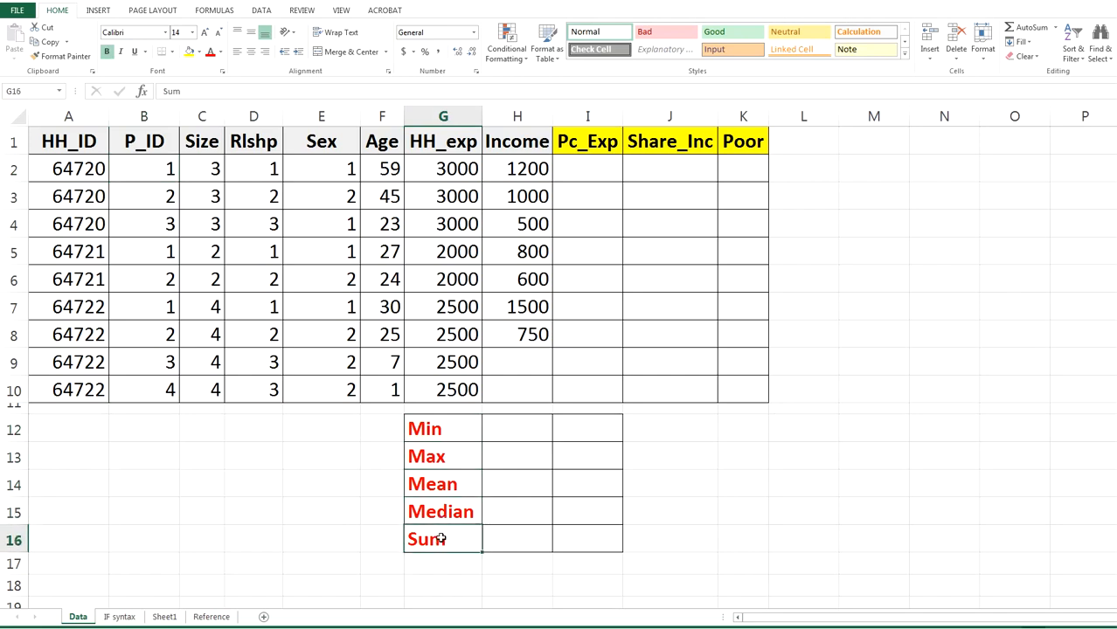
pyautogui.click(444, 430)
pyautogui.click(447, 453)
pyautogui.click(442, 485)
pyautogui.click(443, 512)
pyautogui.click(448, 542)
# - Calculate the minimum income in H12 with the formula =MIN(H2:H10)
pyautogui.click(516, 430)
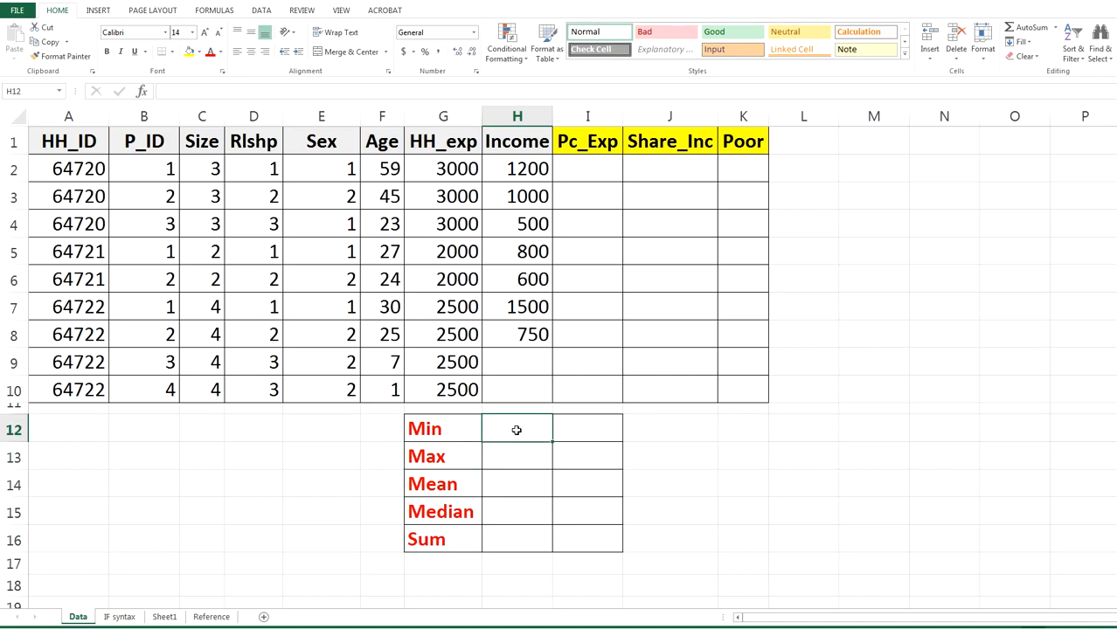
pyautogui.click(421, 428)
pyautogui.click(510, 426)
pyautogui.moveTo(522, 167); pyautogui.dragTo(518, 390)
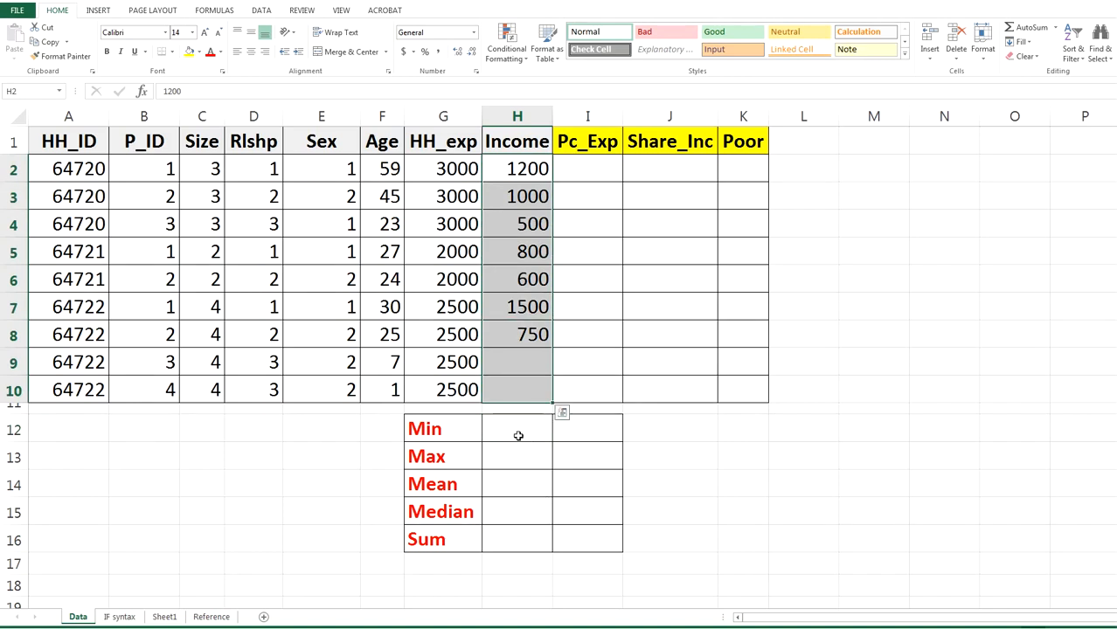
pyautogui.click(519, 439)
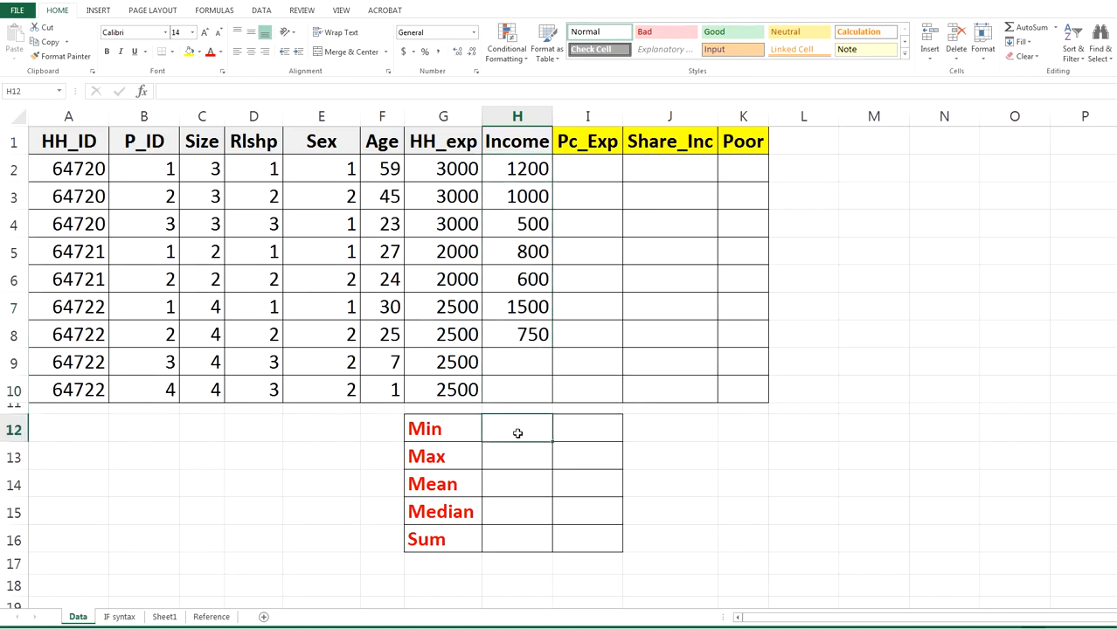
pyautogui.write('=')
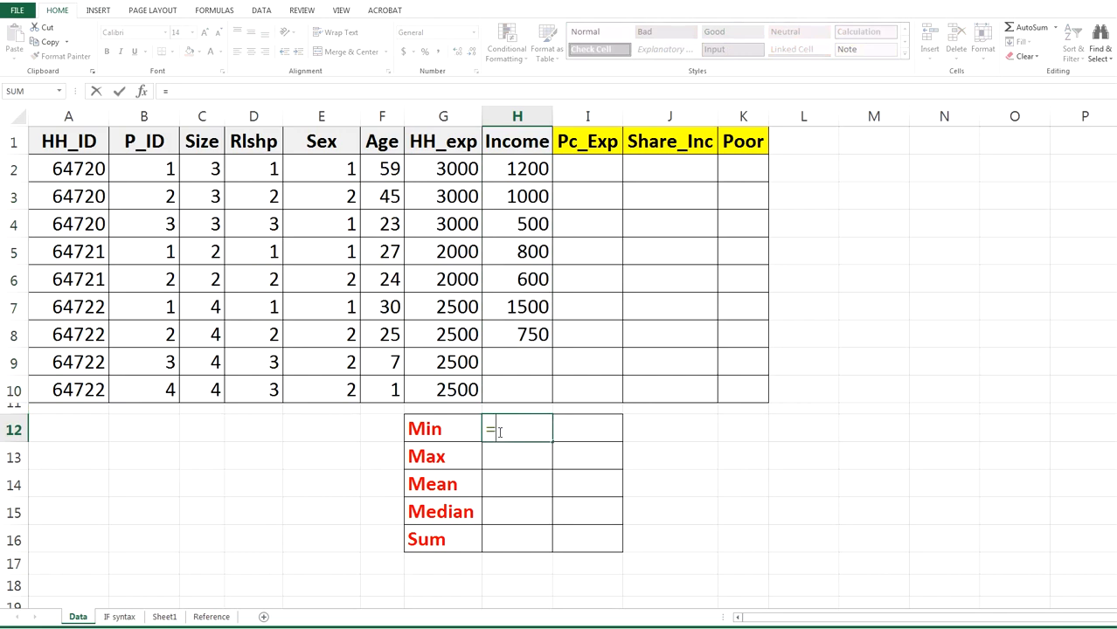
pyautogui.write('min')
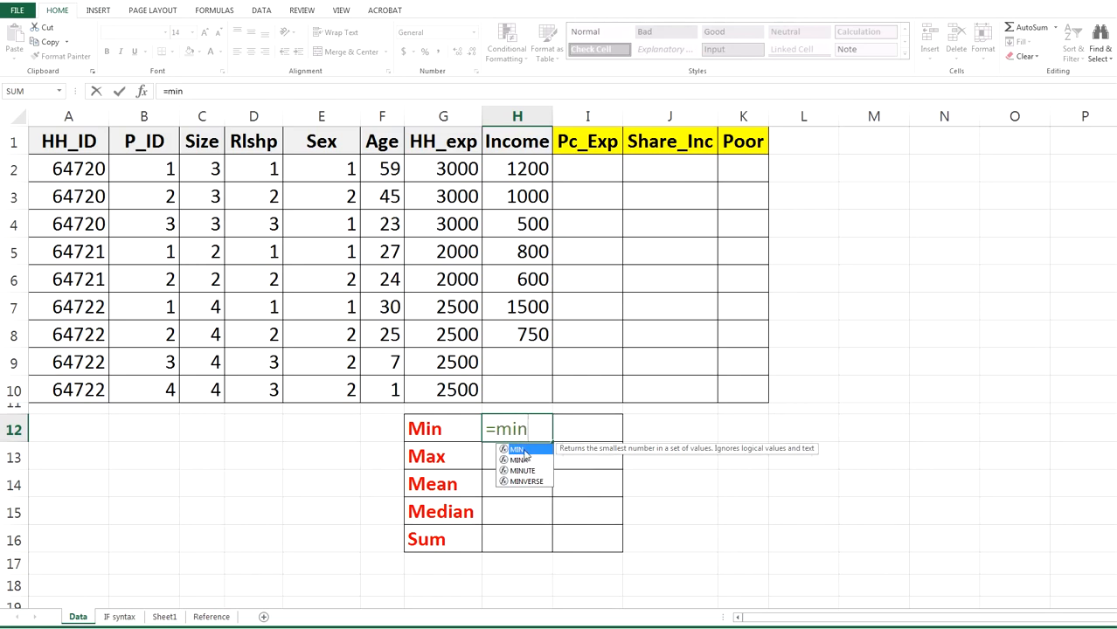
pyautogui.doubleClick(519, 450)
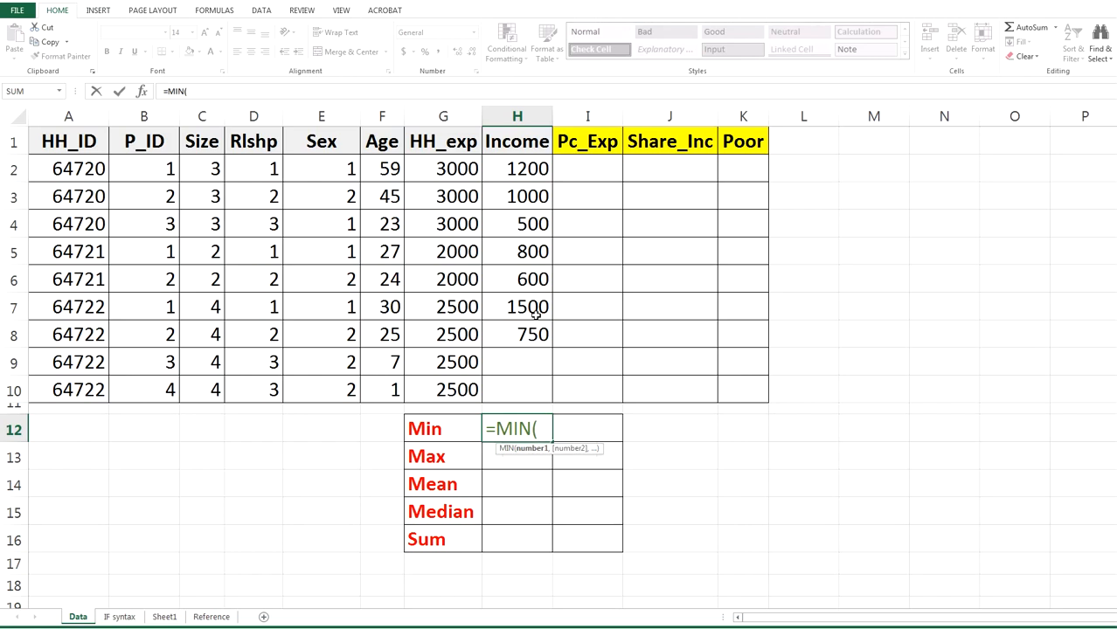
pyautogui.moveTo(526, 166); pyautogui.dragTo(528, 398)
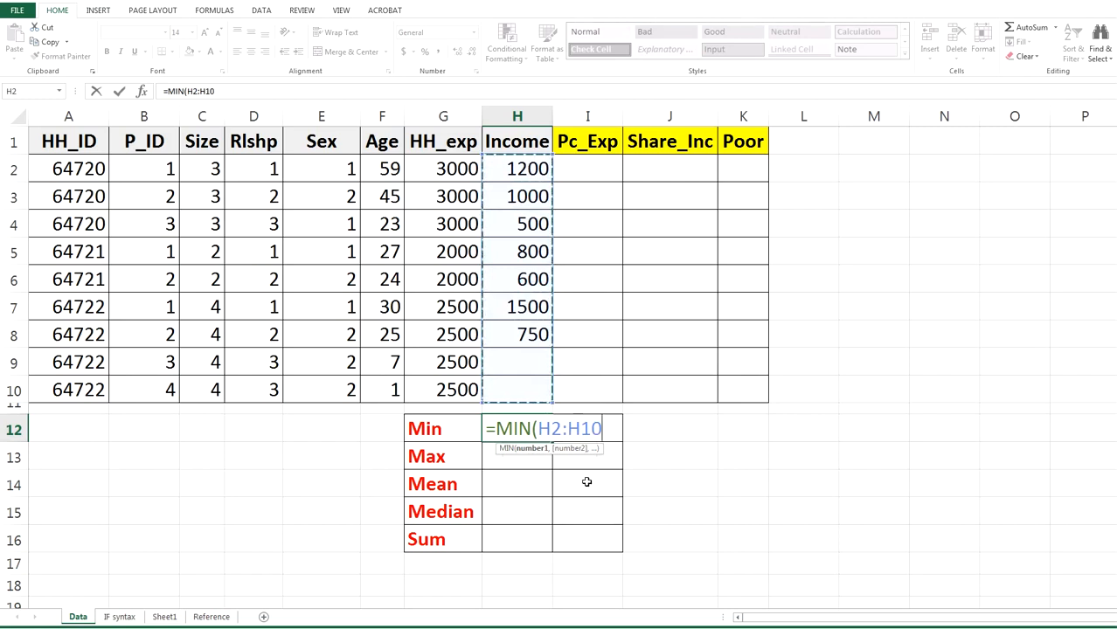
pyautogui.write(')')
pyautogui.press('Return')
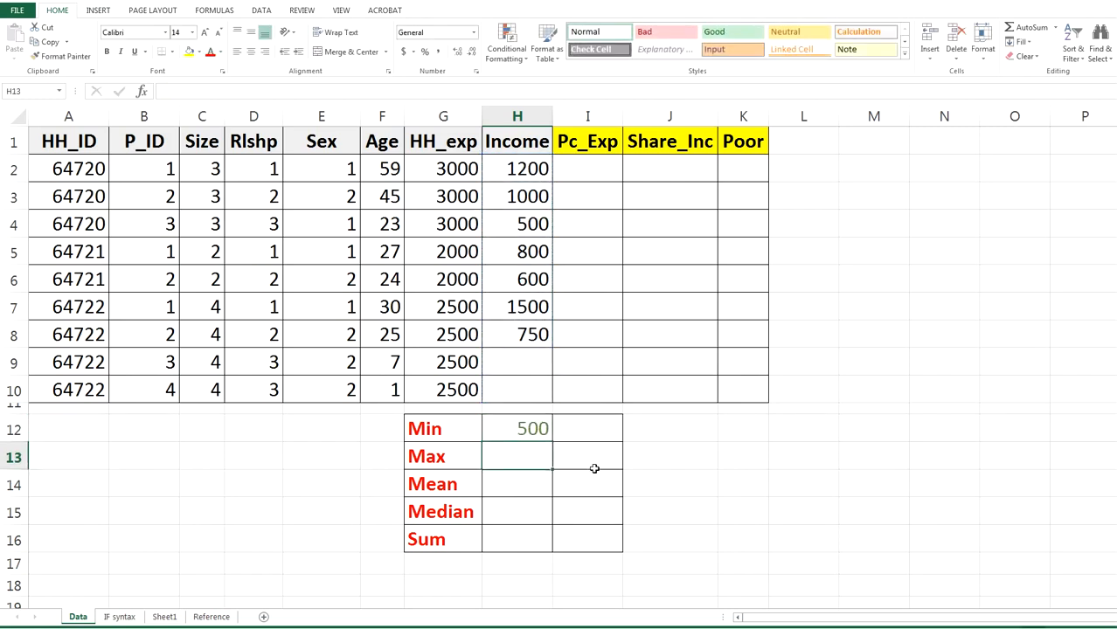
pyautogui.click(535, 423)
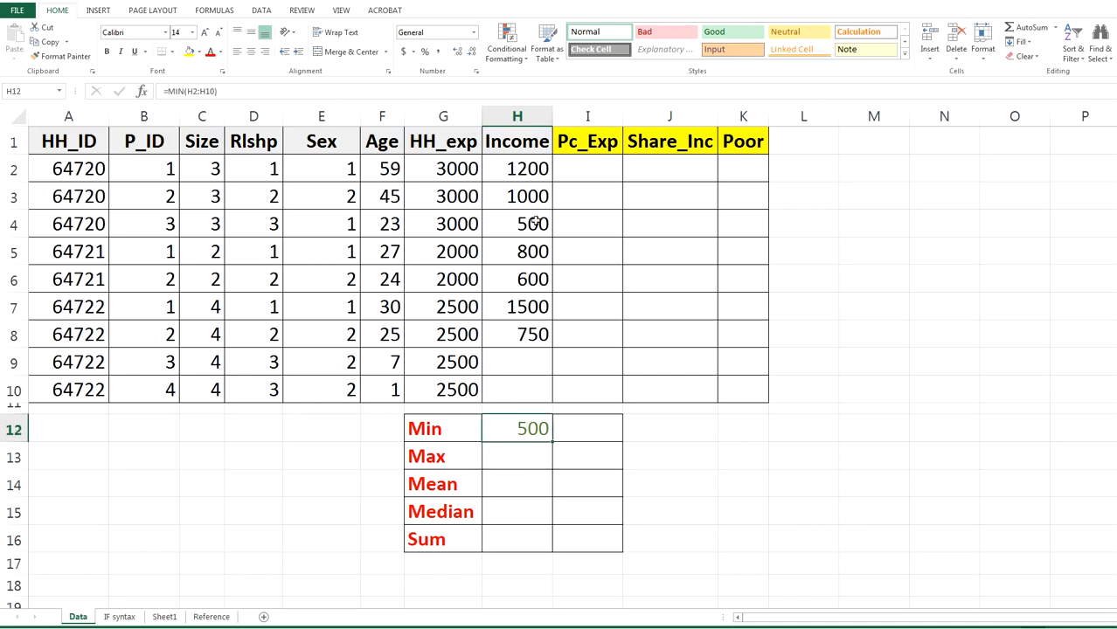
# - Calculate the maximum income in H13 with the formula =MAX(H2:H10)
pyautogui.click(521, 449)
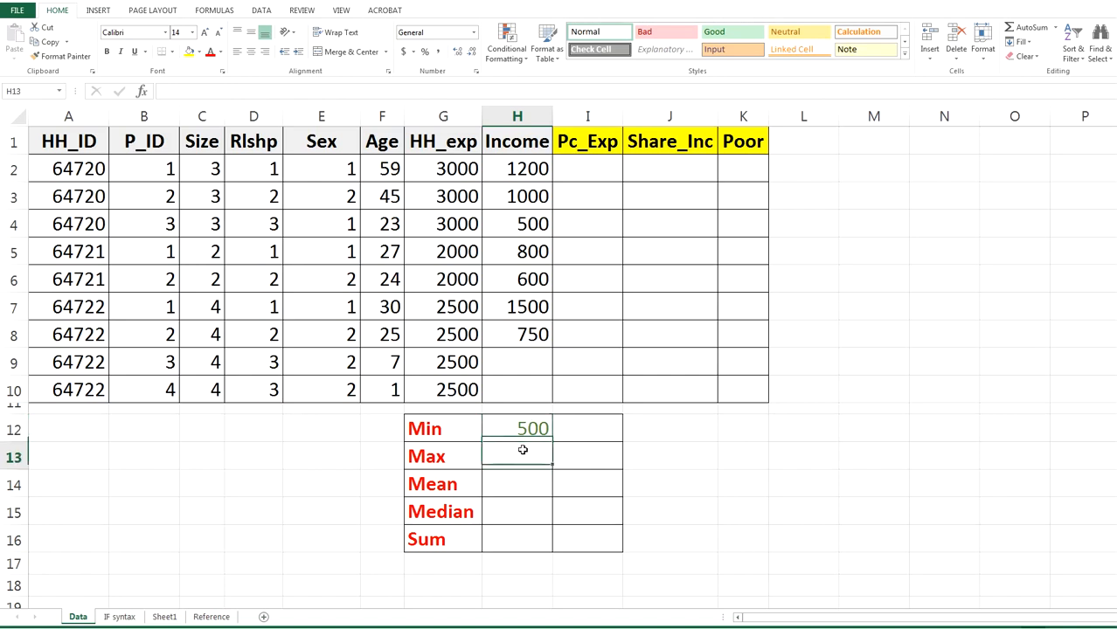
pyautogui.write('=')
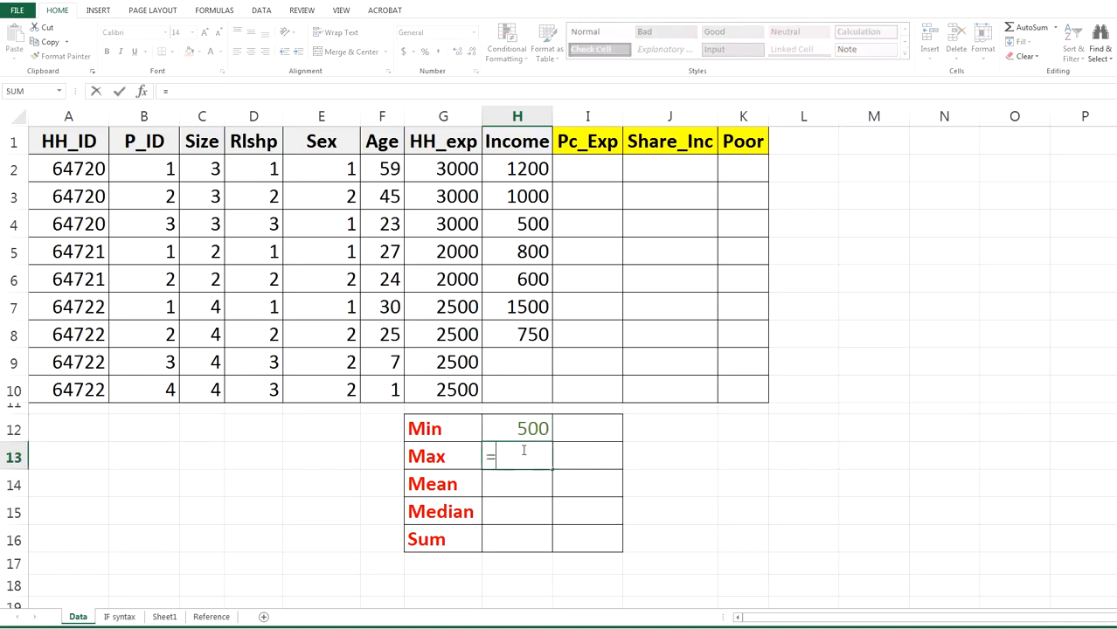
pyautogui.write('max')
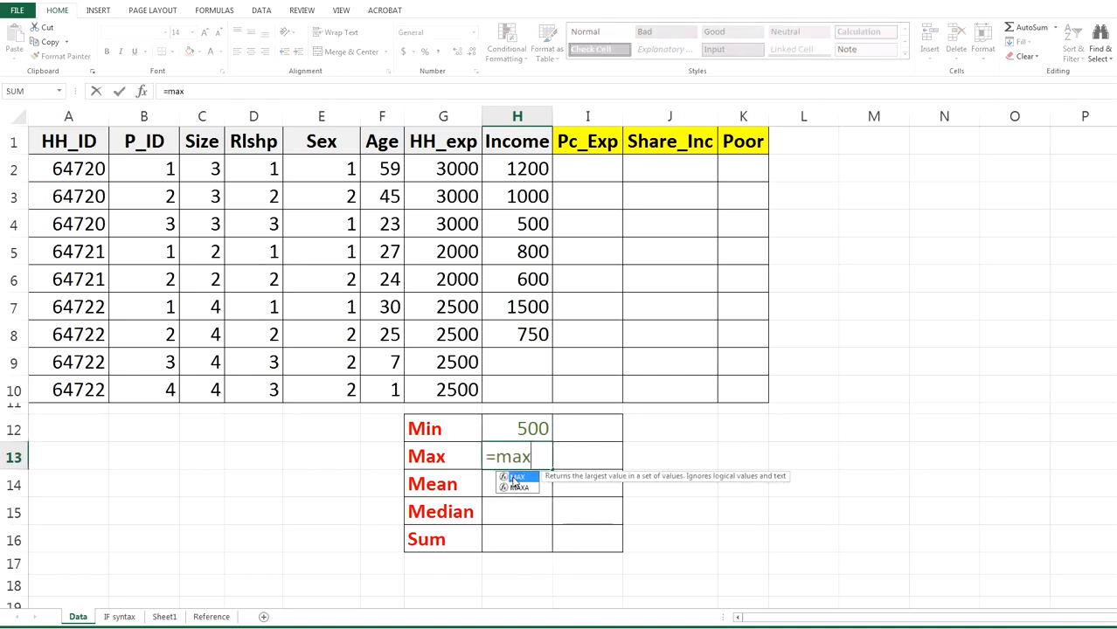
pyautogui.doubleClick(516, 478)
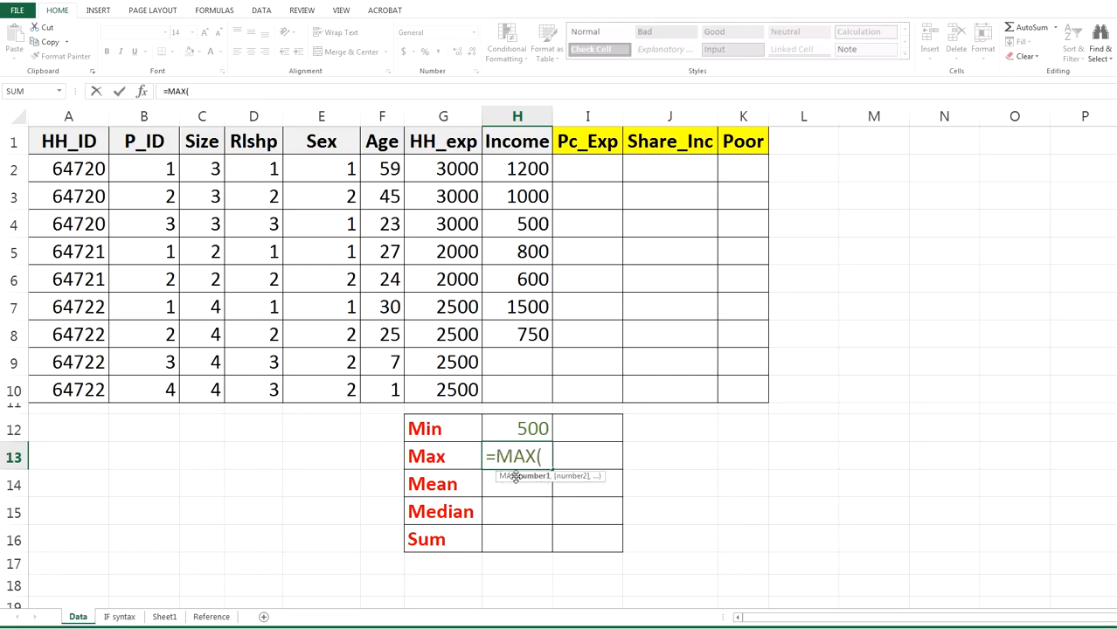
pyautogui.moveTo(516, 169); pyautogui.dragTo(504, 403)
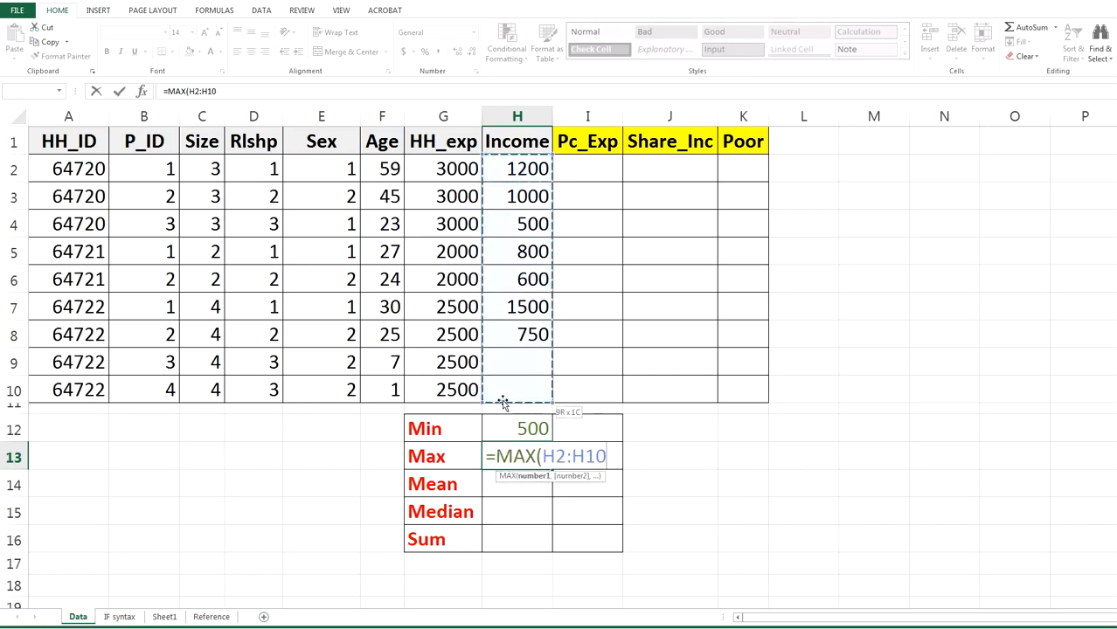
pyautogui.write(')')
pyautogui.press('Return')
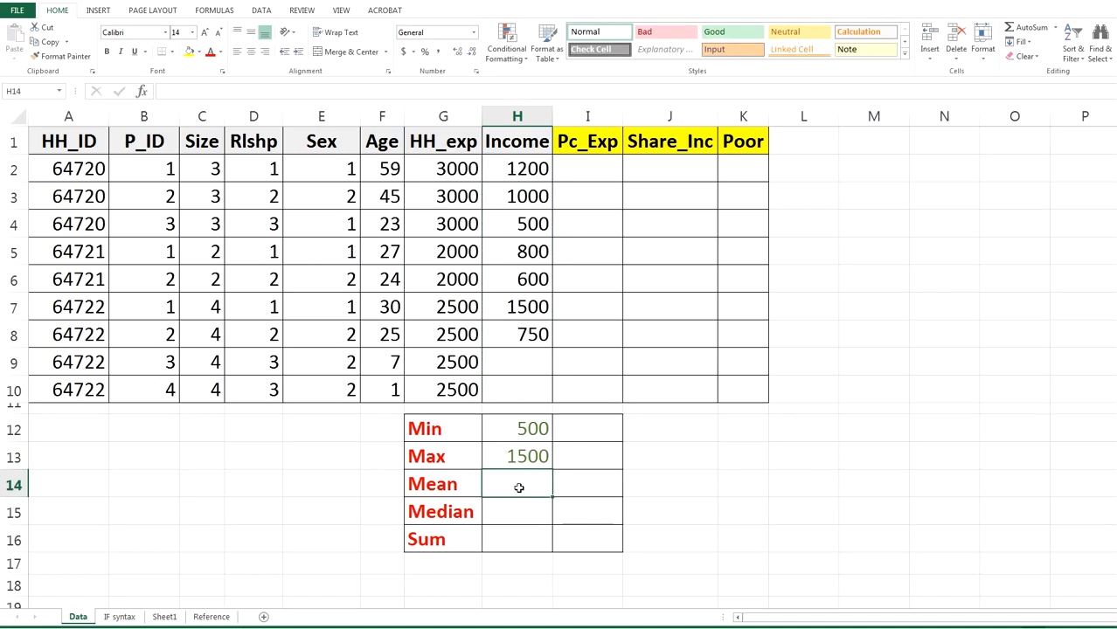
# - Calculate the mean income in H14 with the formula =AVERAGE(H2:H10)
pyautogui.write('=')
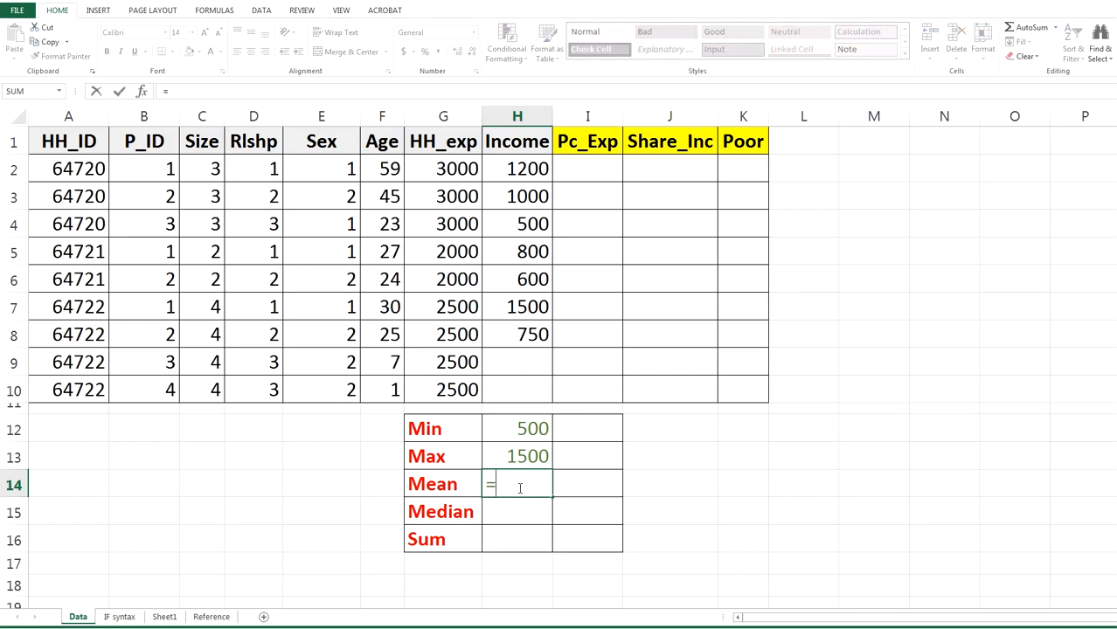
pyautogui.write('aver')
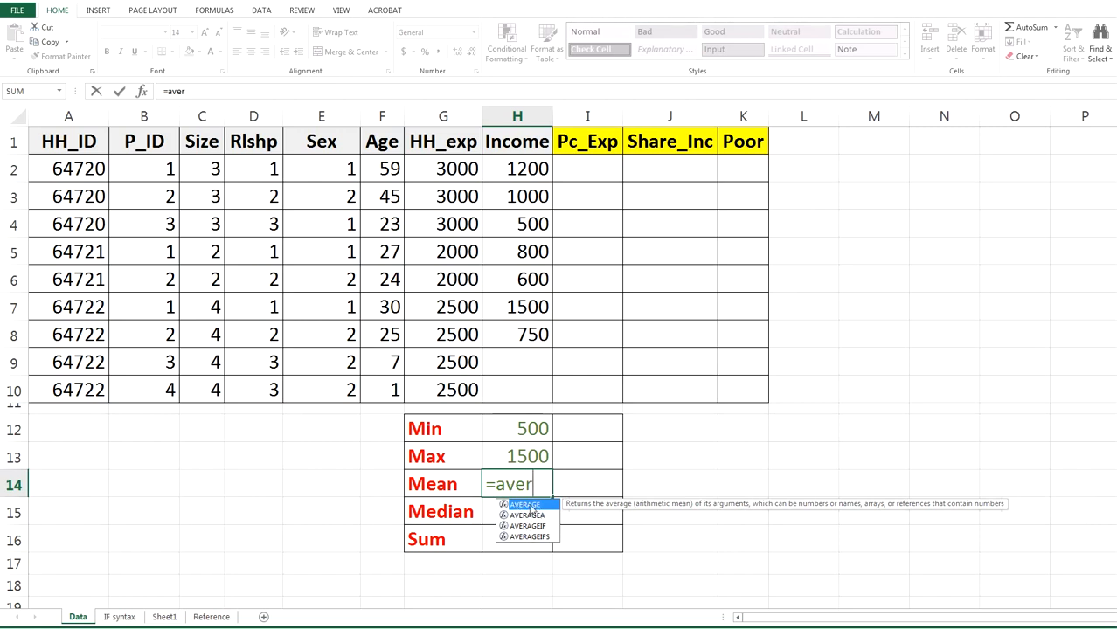
pyautogui.doubleClick(528, 505)
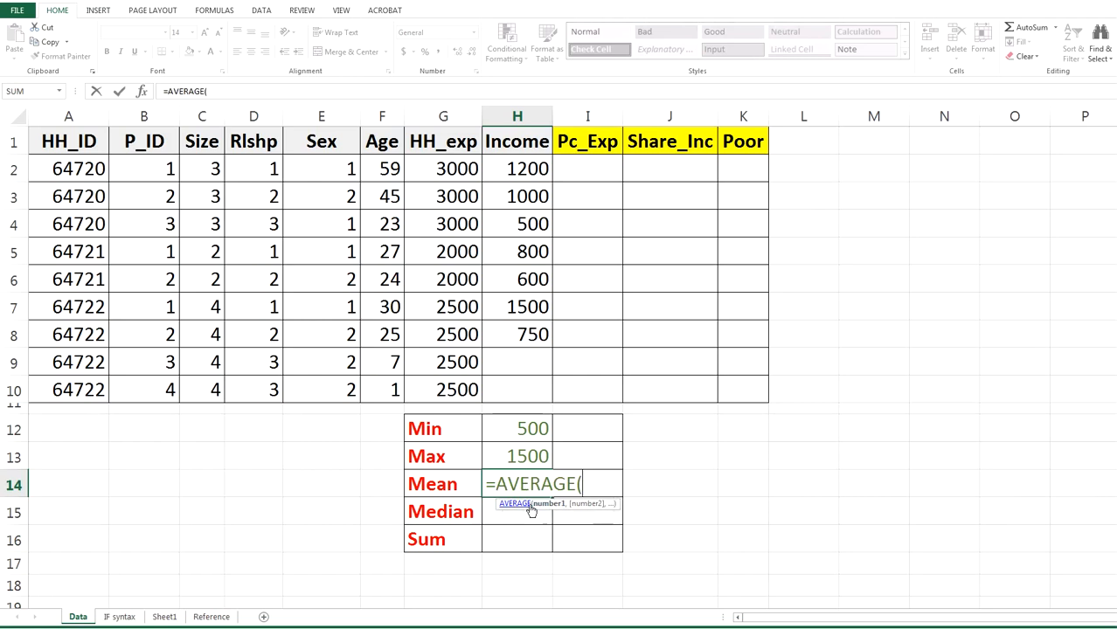
pyautogui.moveTo(522, 161); pyautogui.dragTo(521, 377)
pyautogui.write(')')
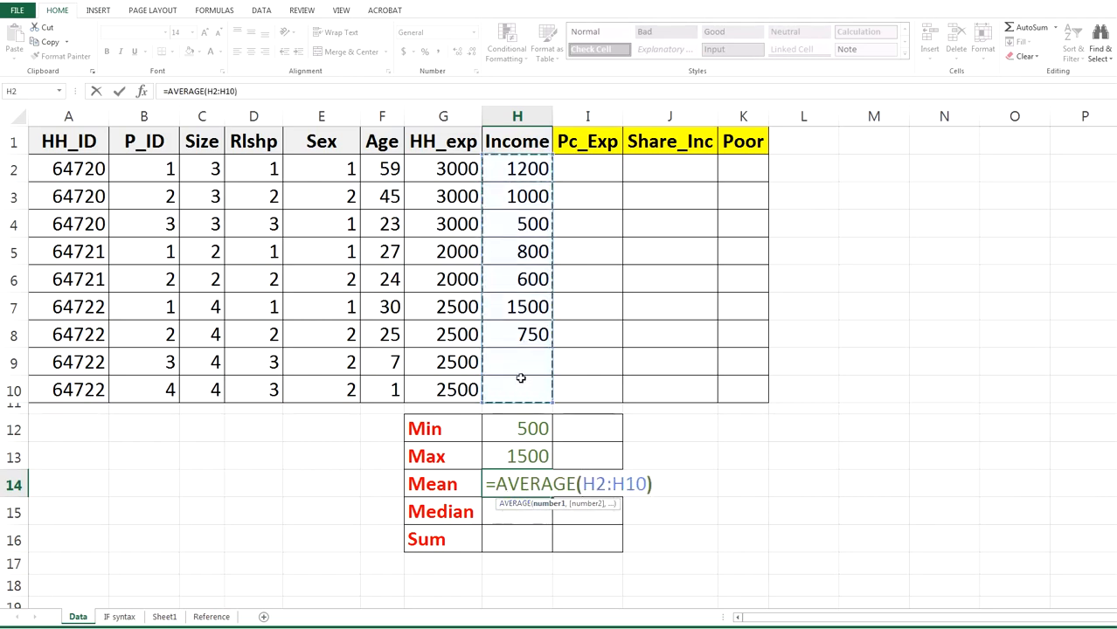
pyautogui.press('Return')
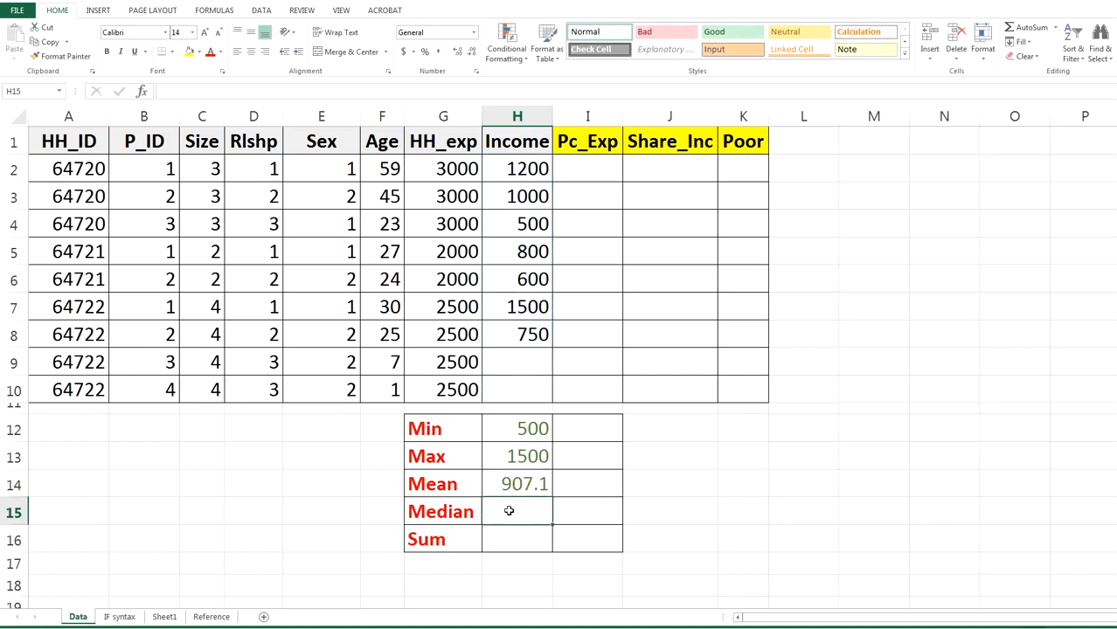
# - Calculate the median income in H15 with the MEDIAN function over H2:H10
pyautogui.write('=')
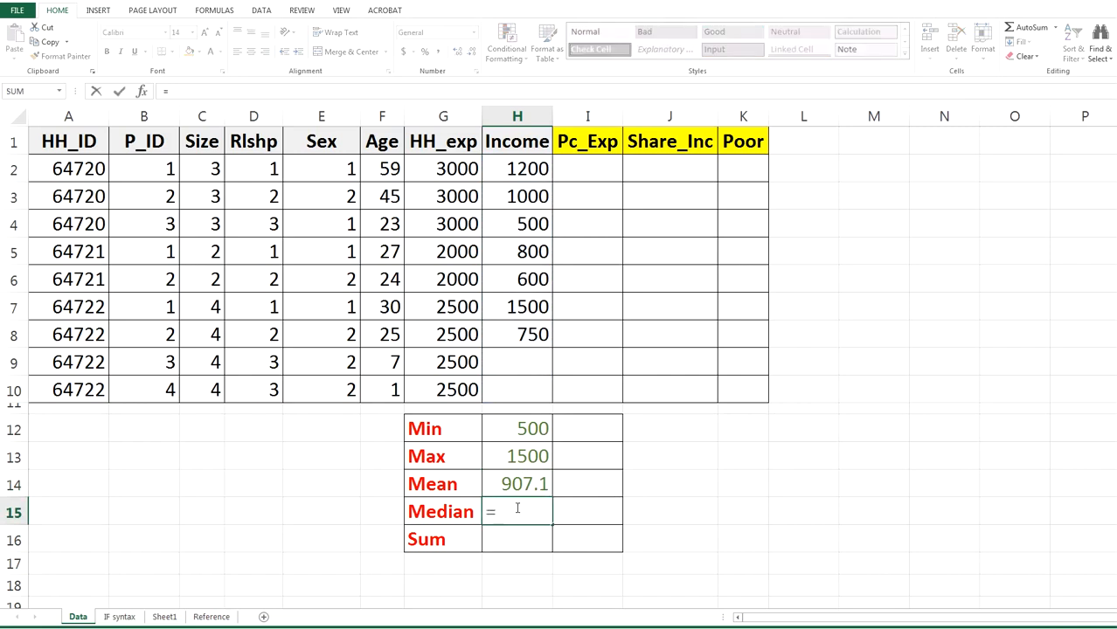
pyautogui.write('med')
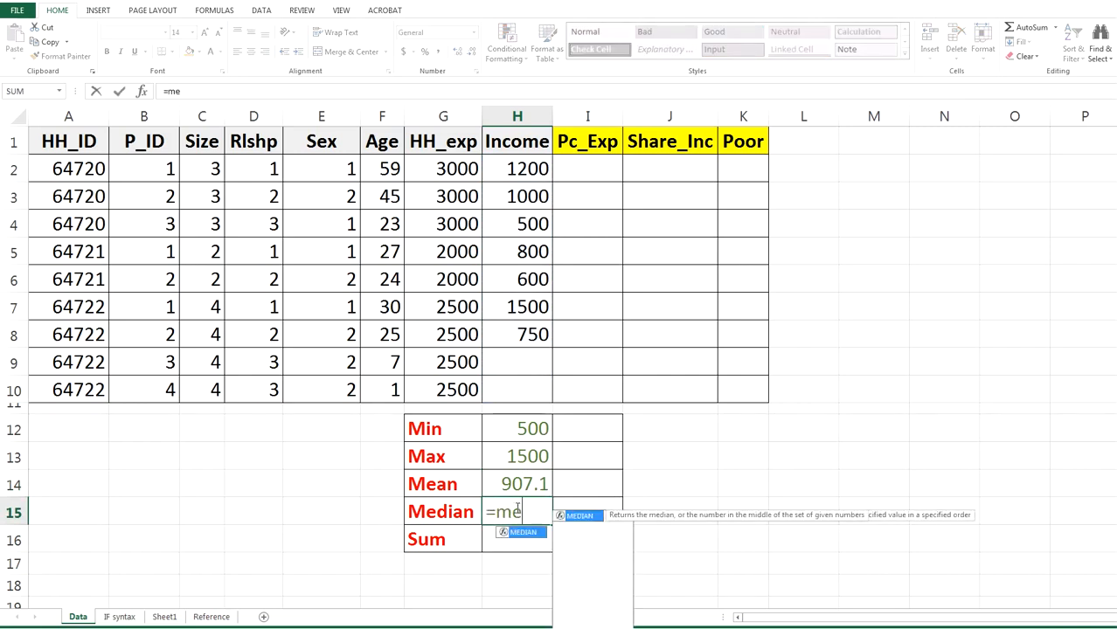
pyautogui.doubleClick(524, 533)
pyautogui.moveTo(516, 169); pyautogui.dragTo(519, 388)
pyautogui.press('Return')
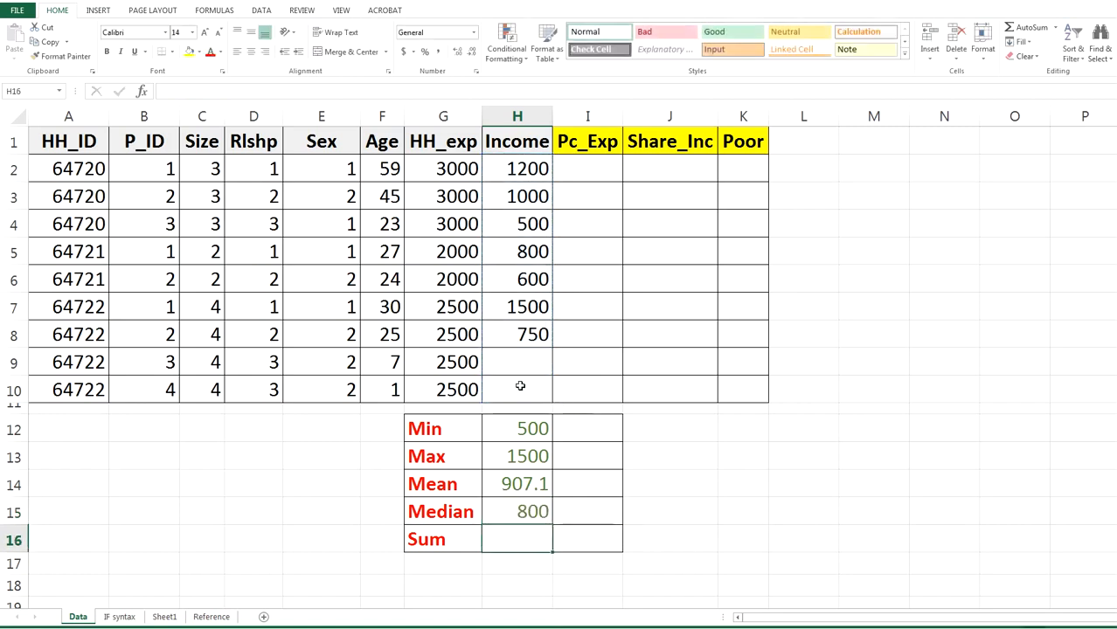
# - Calculate the total income in H16 with the formula =SUM(H2:H10)
pyautogui.write('=')
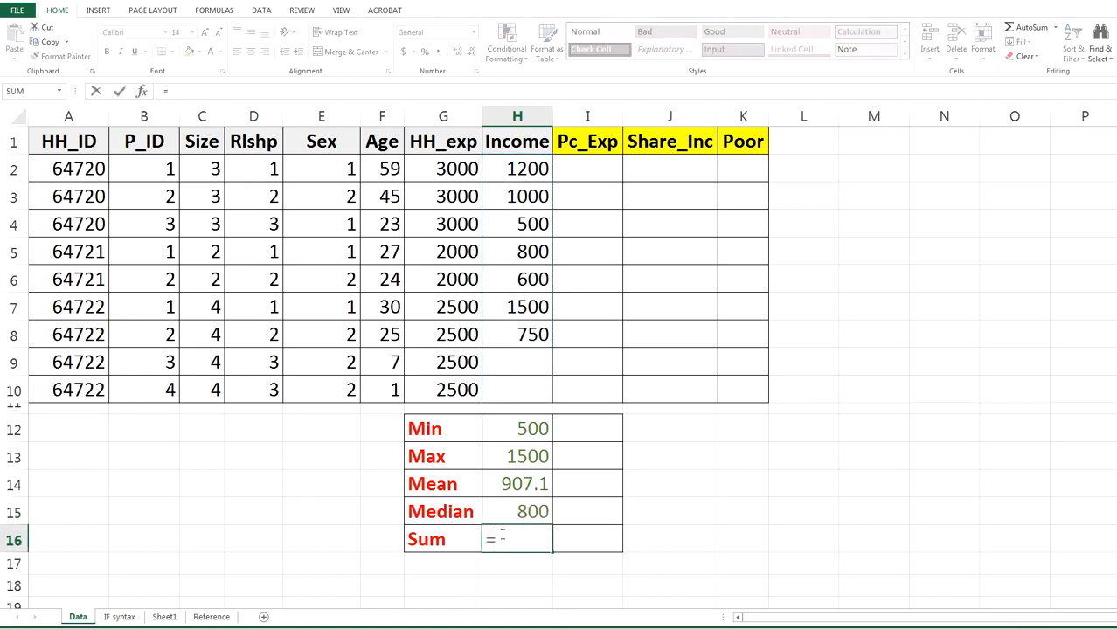
pyautogui.write('sum')
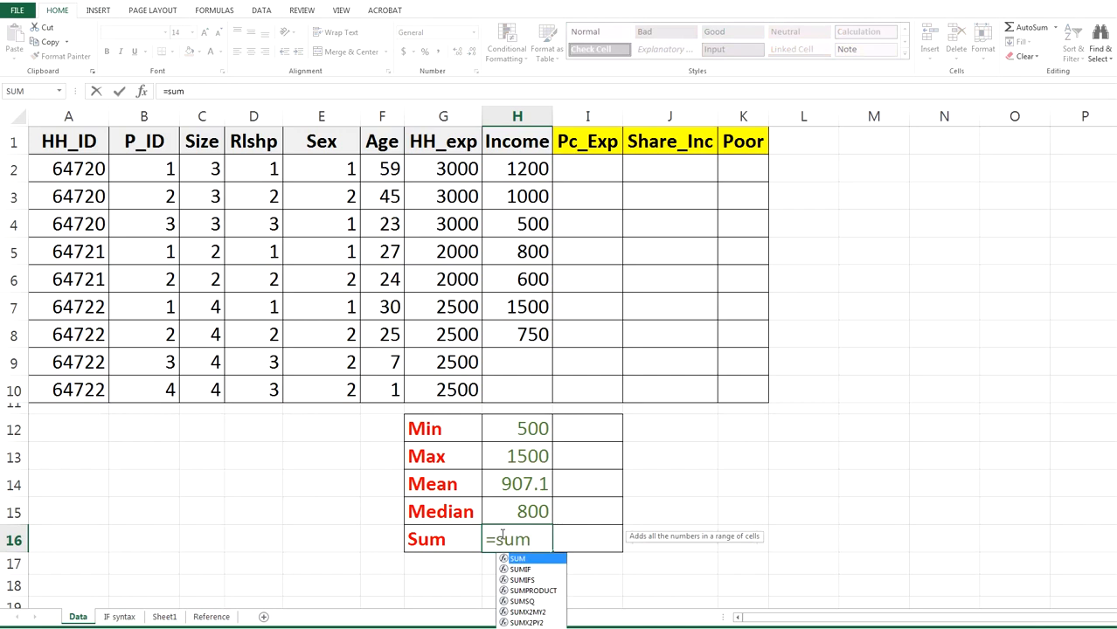
pyautogui.write('(')
pyautogui.moveTo(528, 171); pyautogui.dragTo(523, 382)
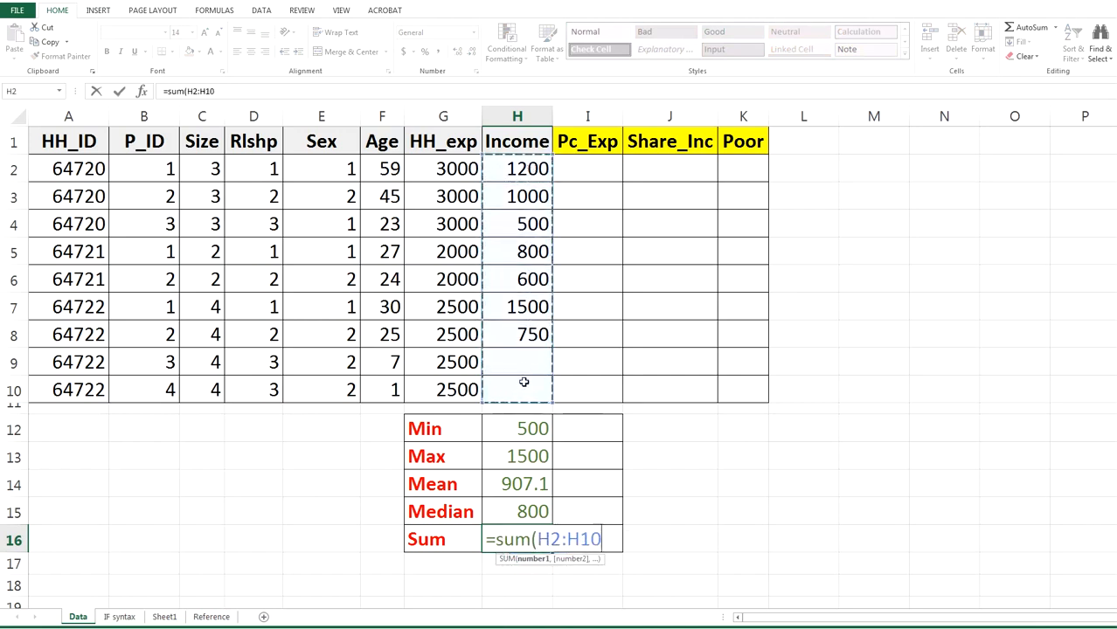
pyautogui.write(')')
pyautogui.press('Return')
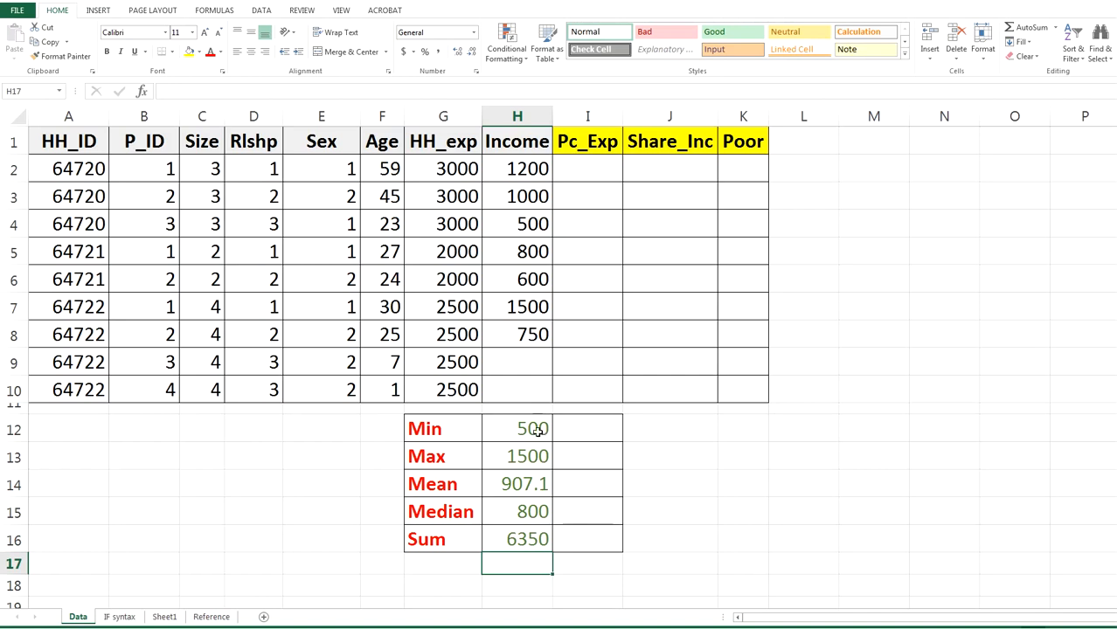
# - Review the income statistics in H12:H16 and clear the Min formula from H12
pyautogui.moveTo(530, 428); pyautogui.dragTo(529, 527)
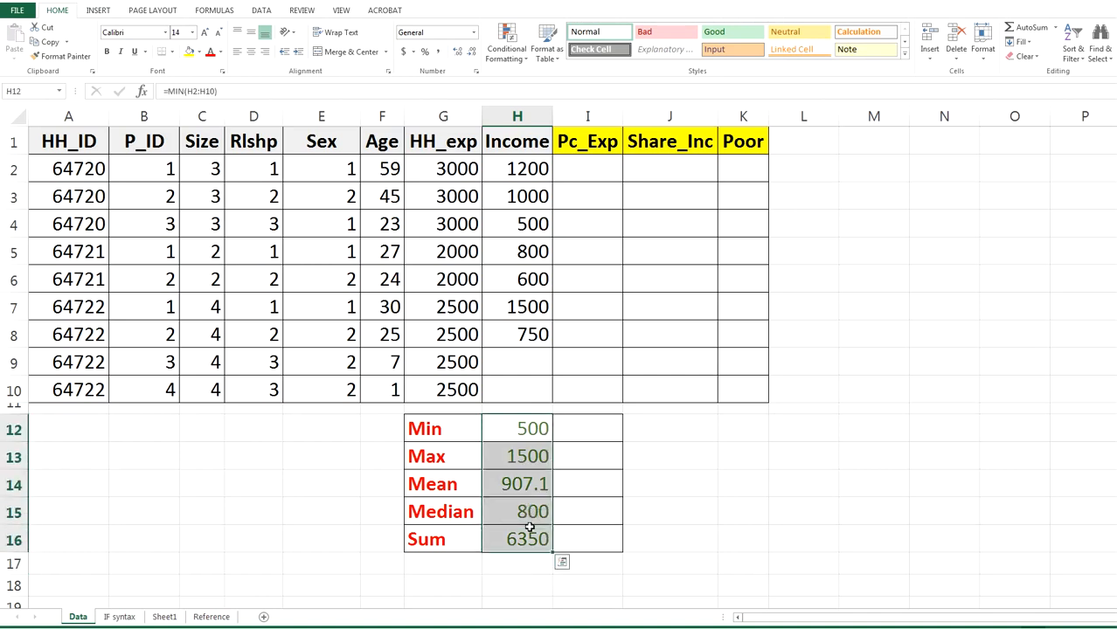
pyautogui.click(523, 431)
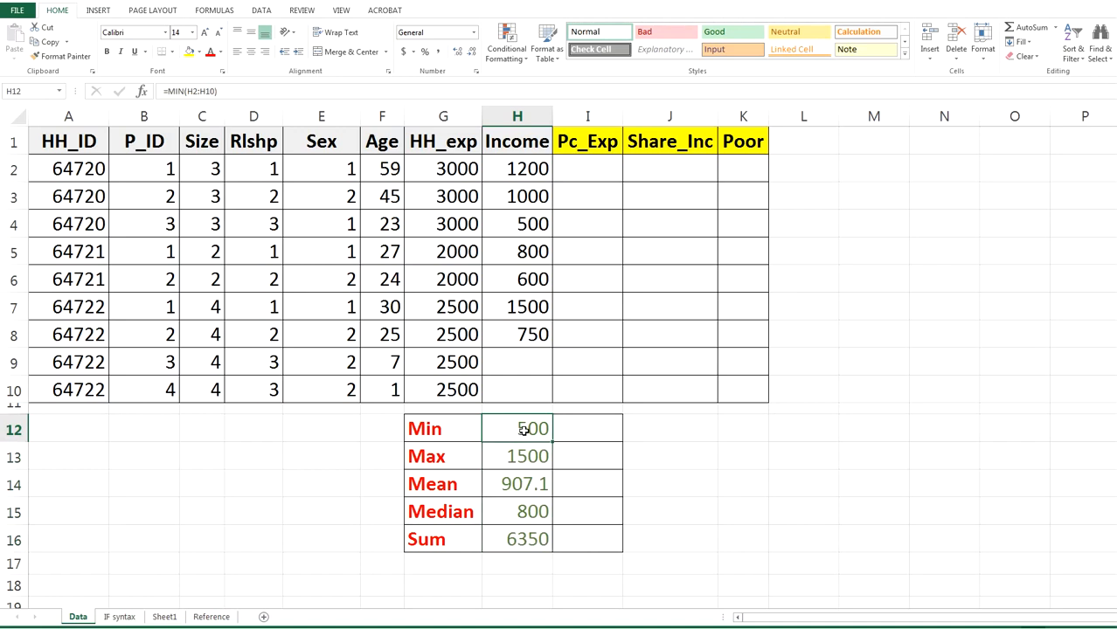
pyautogui.press('Delete')
# - Browse the full function list in Insert Function with the category set to All, without inserting a function
pyautogui.click(214, 10)
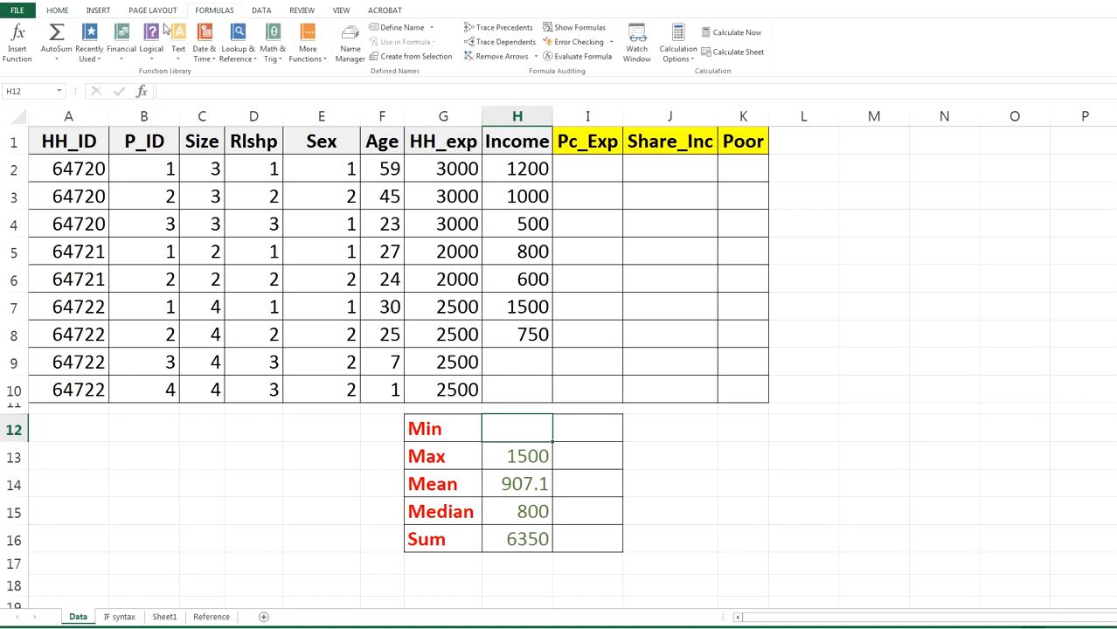
pyautogui.click(21, 48)
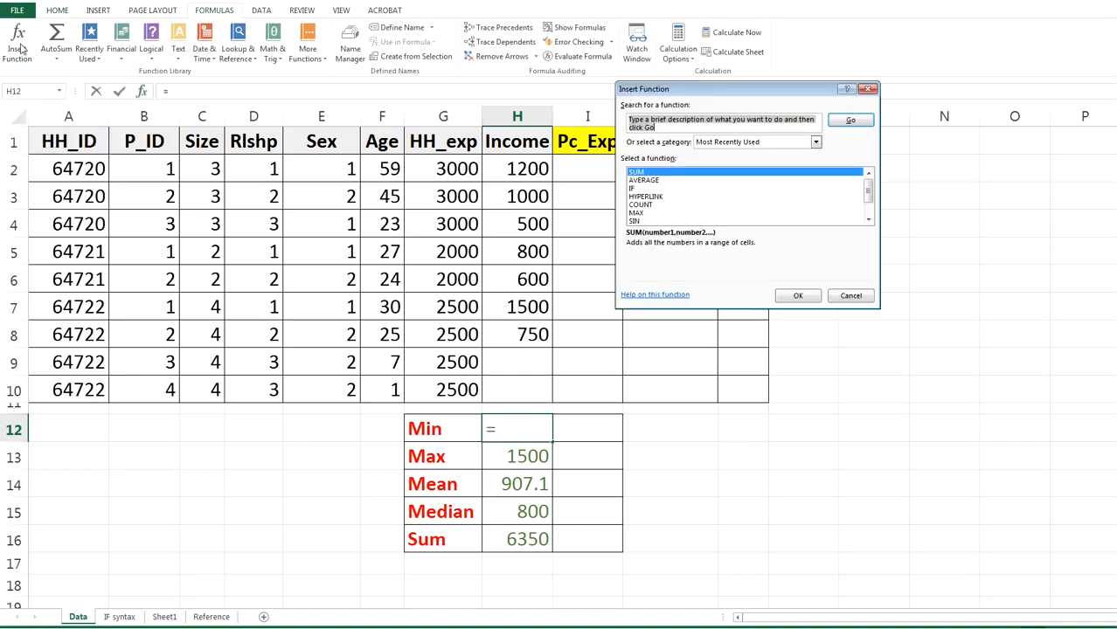
pyautogui.moveTo(732, 94); pyautogui.dragTo(726, 144)
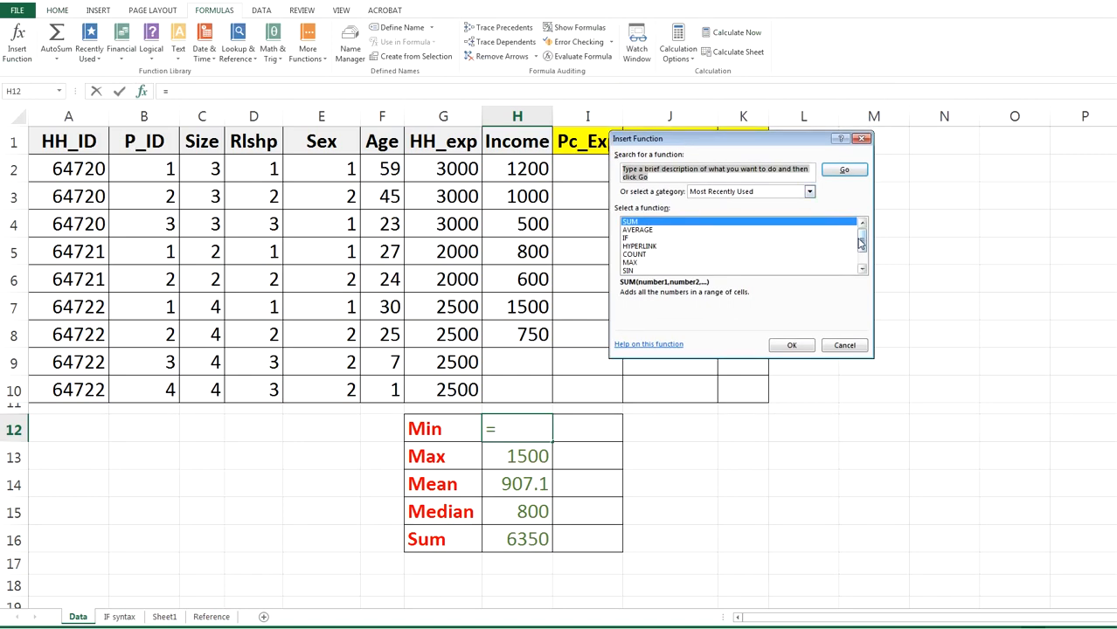
pyautogui.scroll(-1, 863, 238)
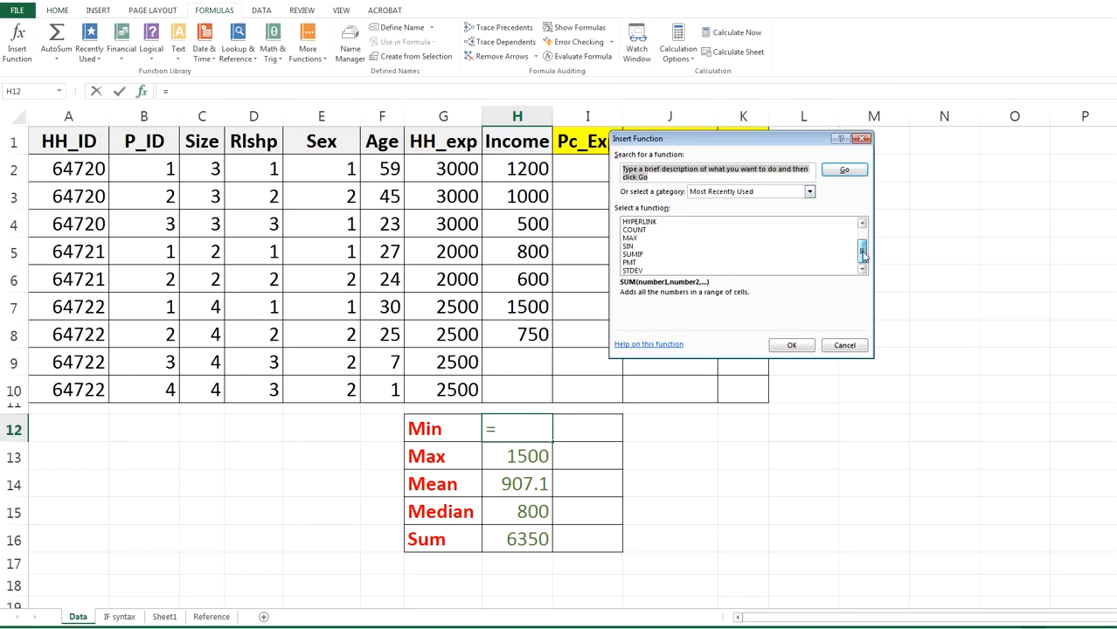
pyautogui.click(810, 192)
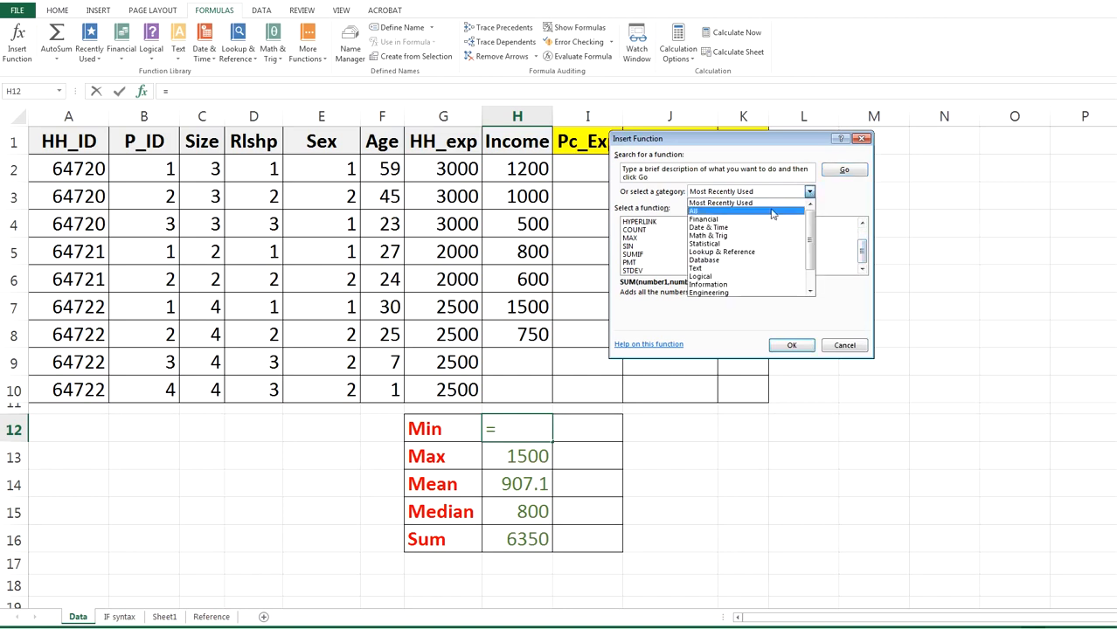
pyautogui.click(695, 214)
pyautogui.moveTo(861, 225); pyautogui.dragTo(863, 269)
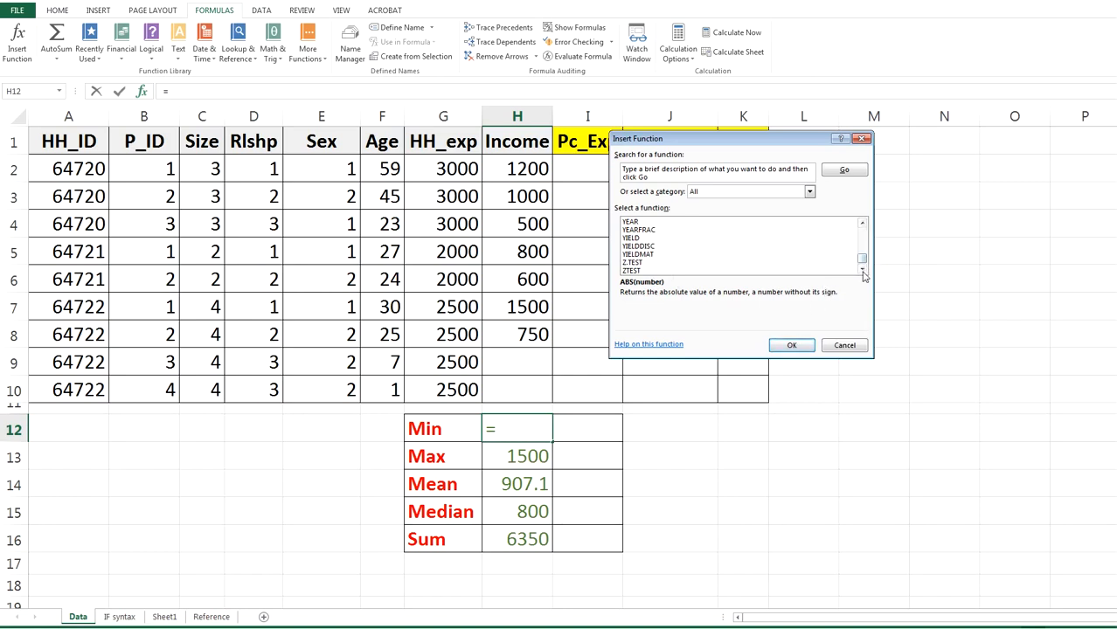
pyautogui.click(861, 140)
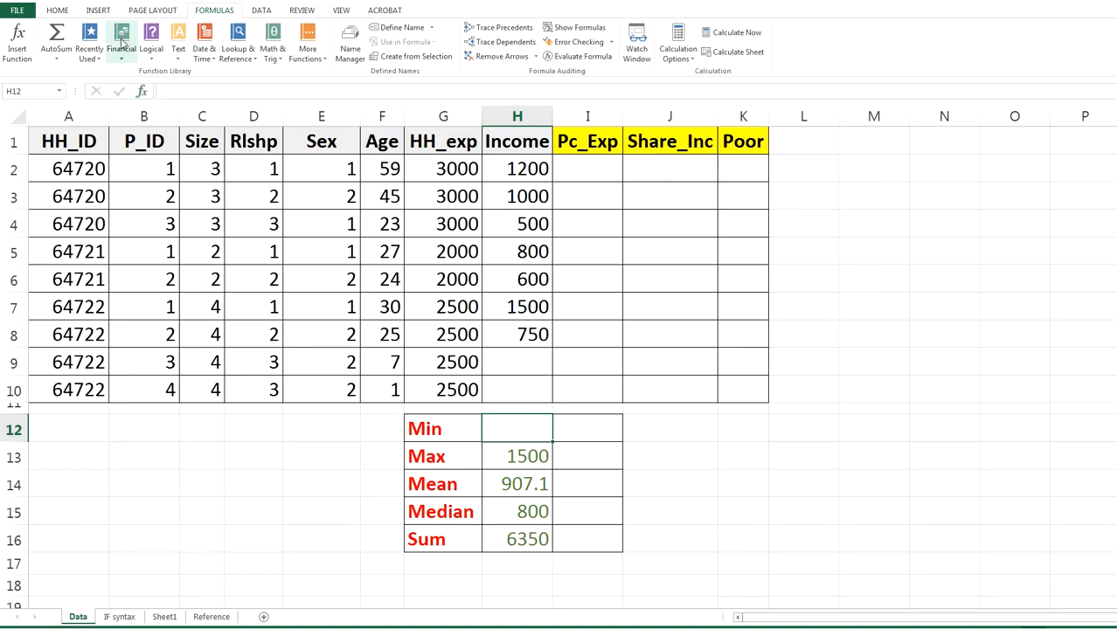
# - Calculate the minimum income in H12 with AutoSum's Min function, adjusting its range to H2:H10
pyautogui.click(61, 12)
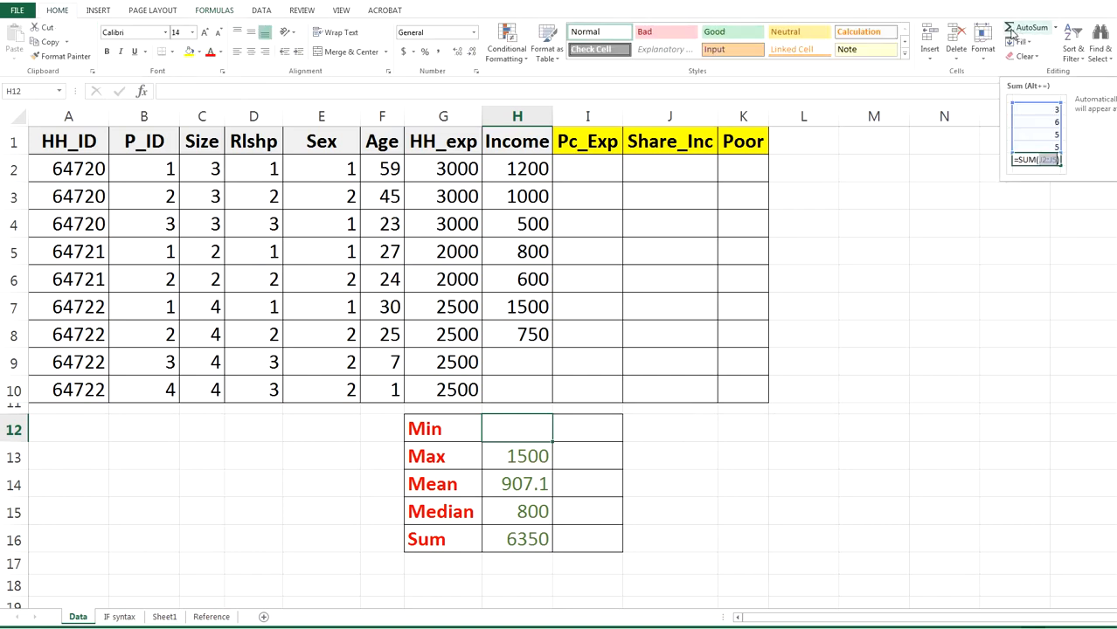
pyautogui.click(1055, 29)
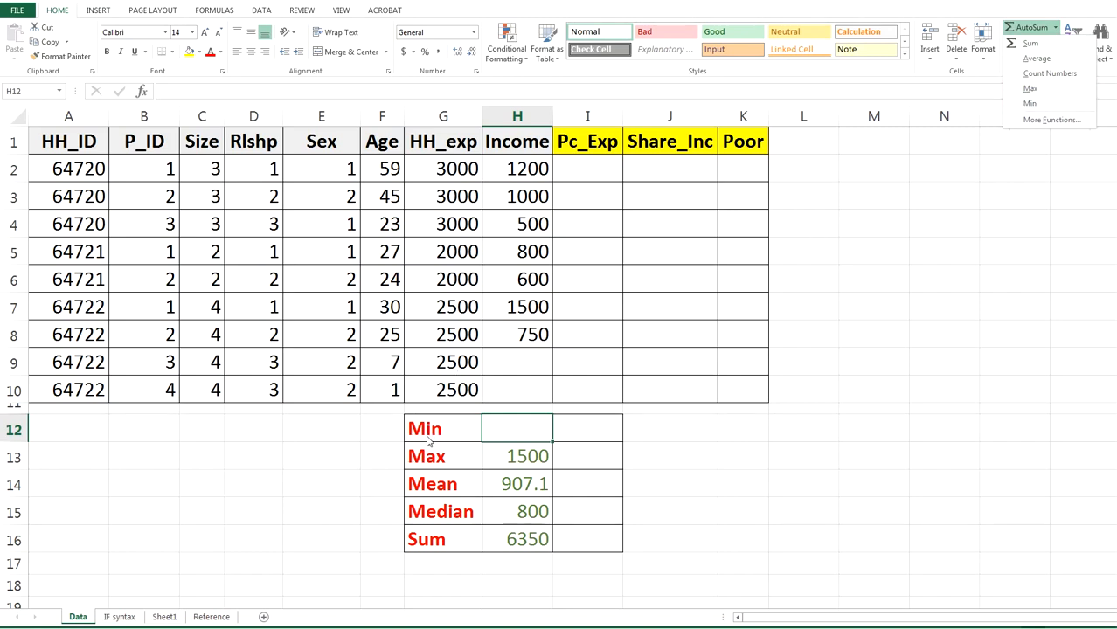
pyautogui.click(1040, 106)
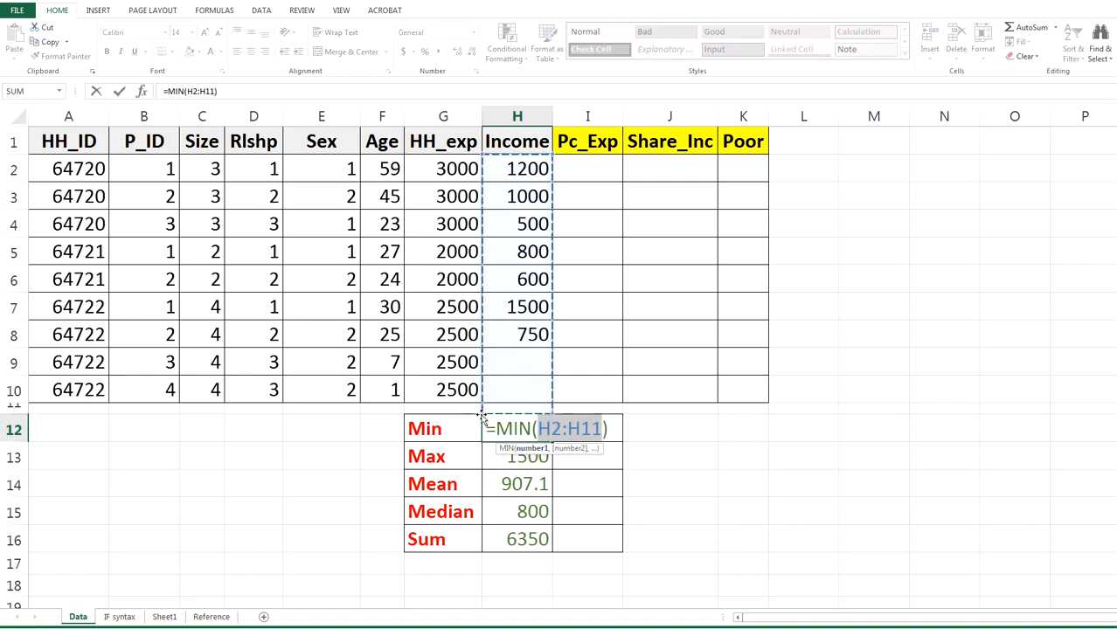
pyautogui.moveTo(483, 411)
pyautogui.mouseDown()
pyautogui.moveTo(492, 310)
pyautogui.moveTo(489, 398)
pyautogui.mouseUp()
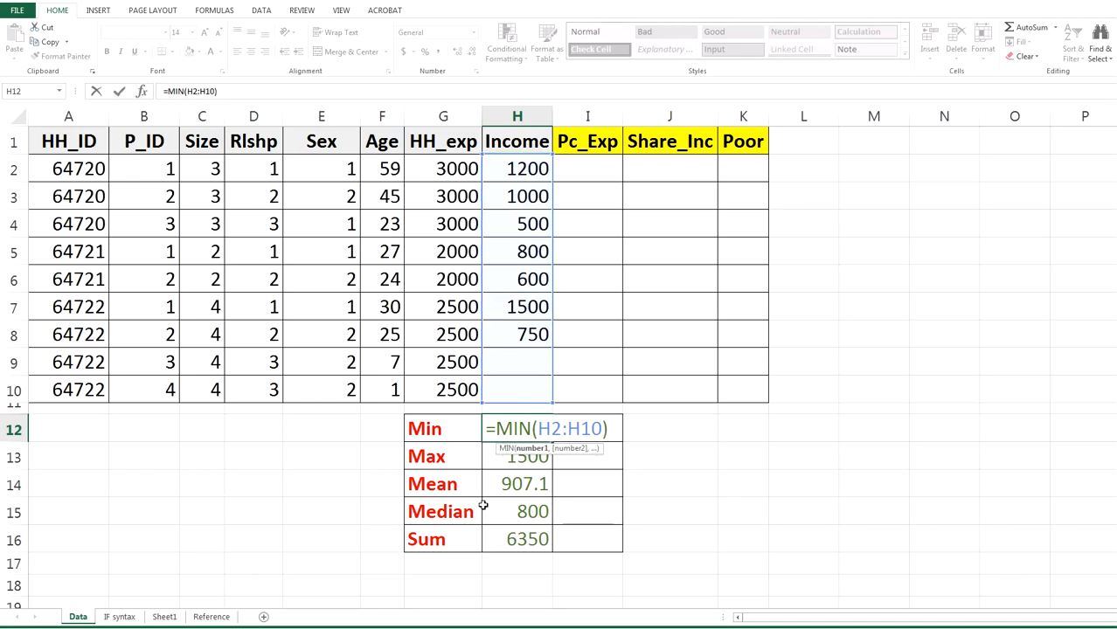
pyautogui.press('Return')
pyautogui.click(518, 432)
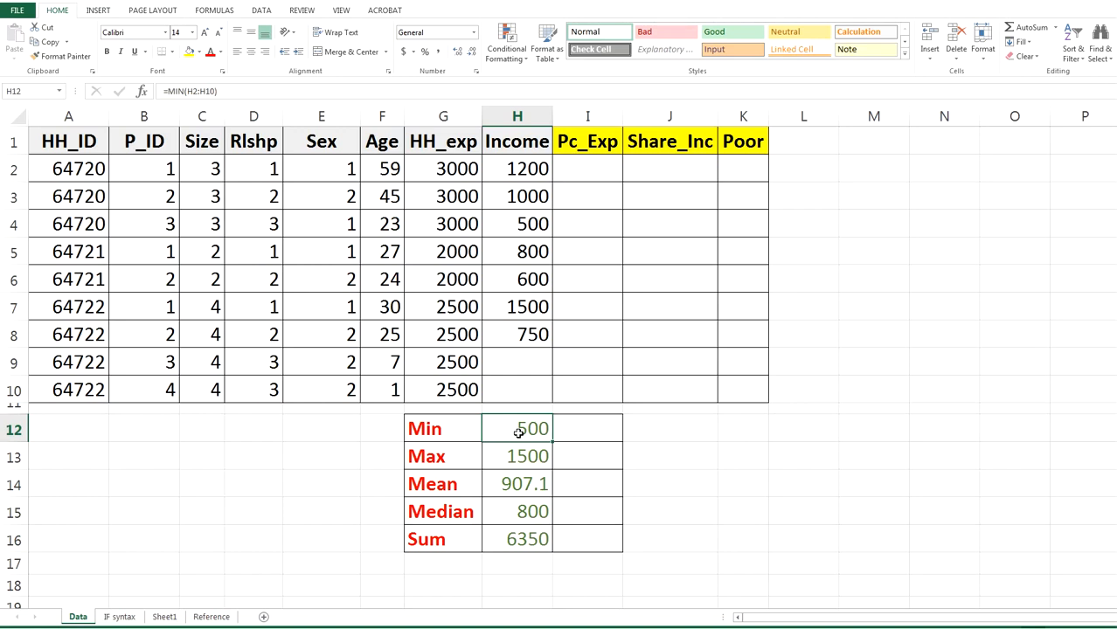
# - Examine the Pc_Exp header, the household expenditure values in HH_exp and the household size in column C
pyautogui.click(591, 142)
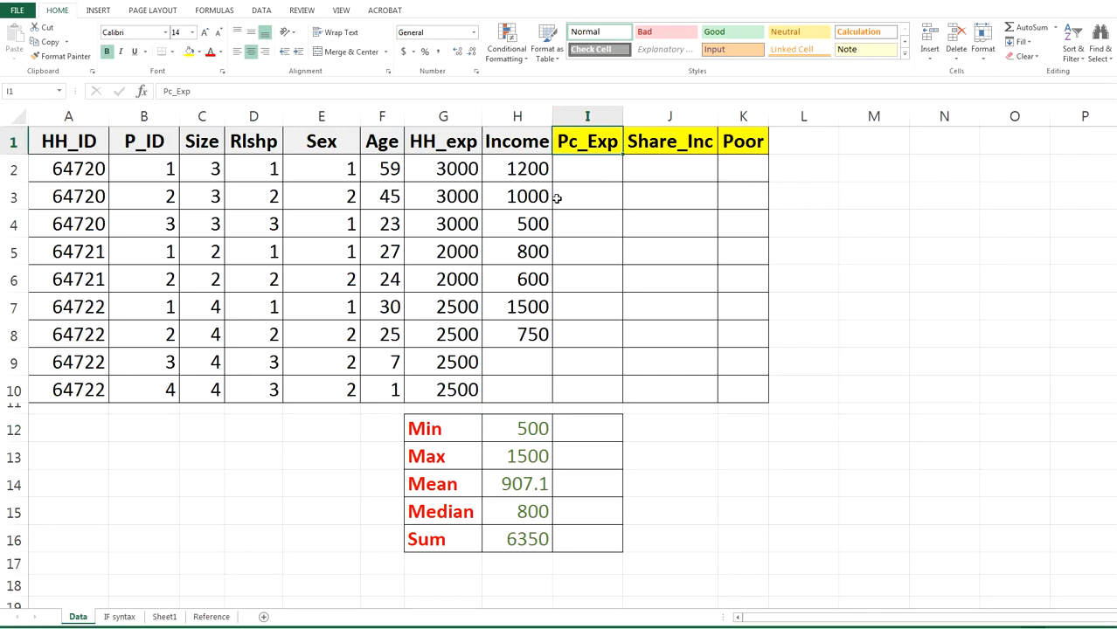
pyautogui.click(446, 147)
pyautogui.moveTo(444, 168); pyautogui.dragTo(443, 216)
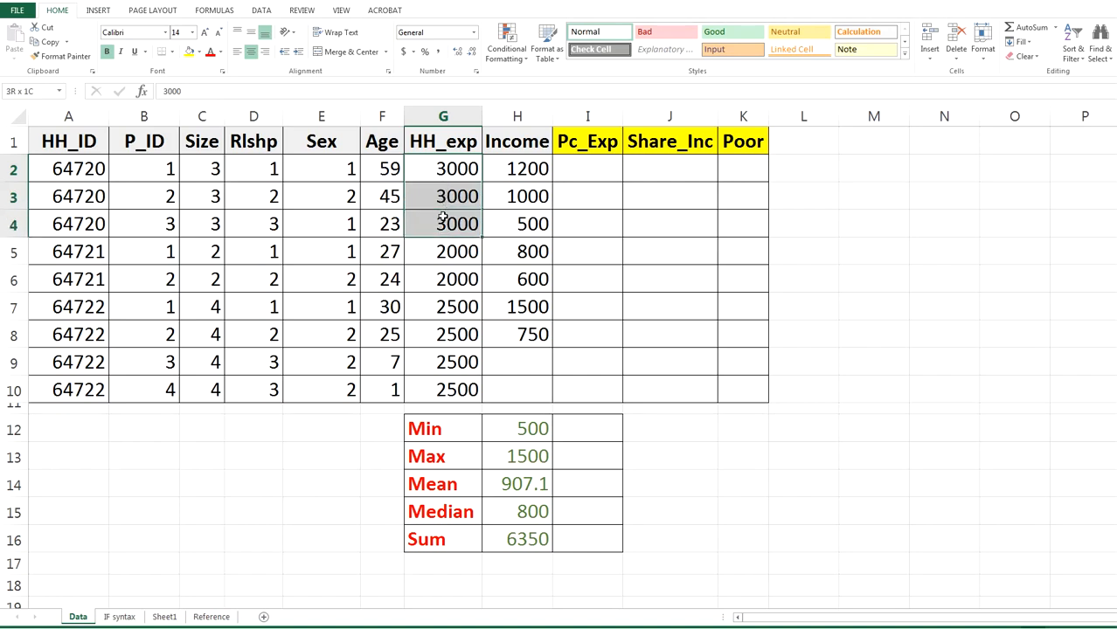
pyautogui.click(456, 163)
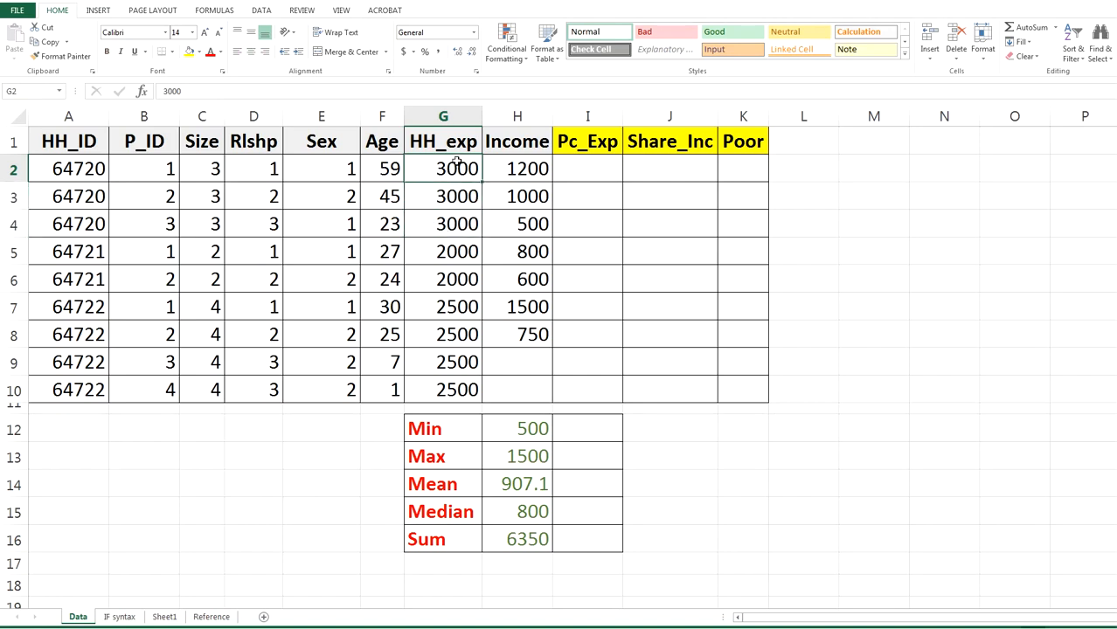
pyautogui.click(444, 196)
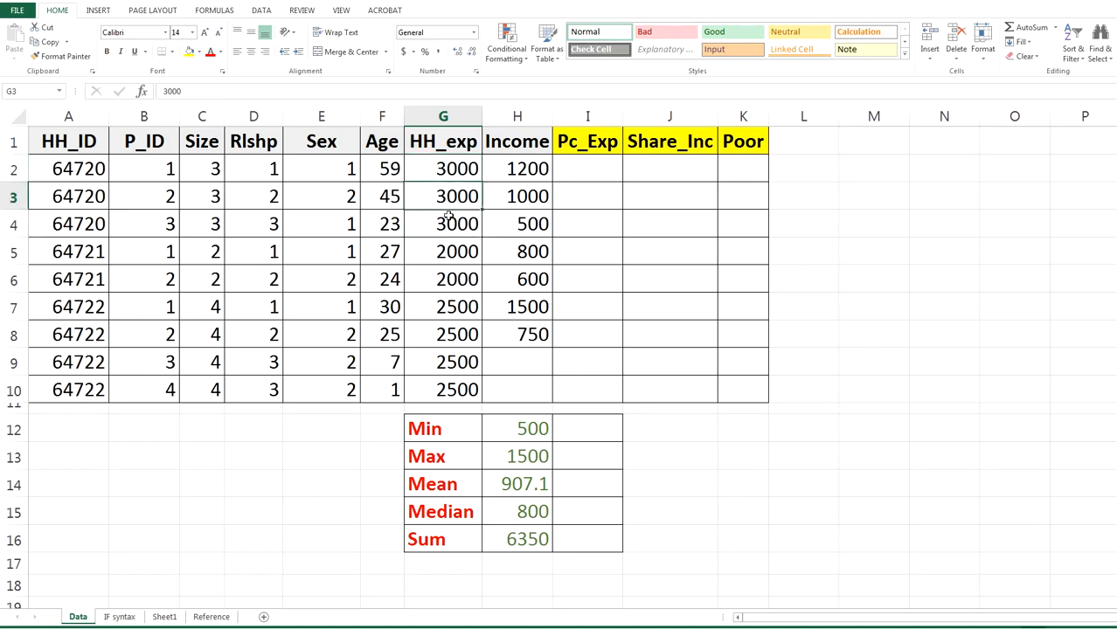
pyautogui.click(447, 224)
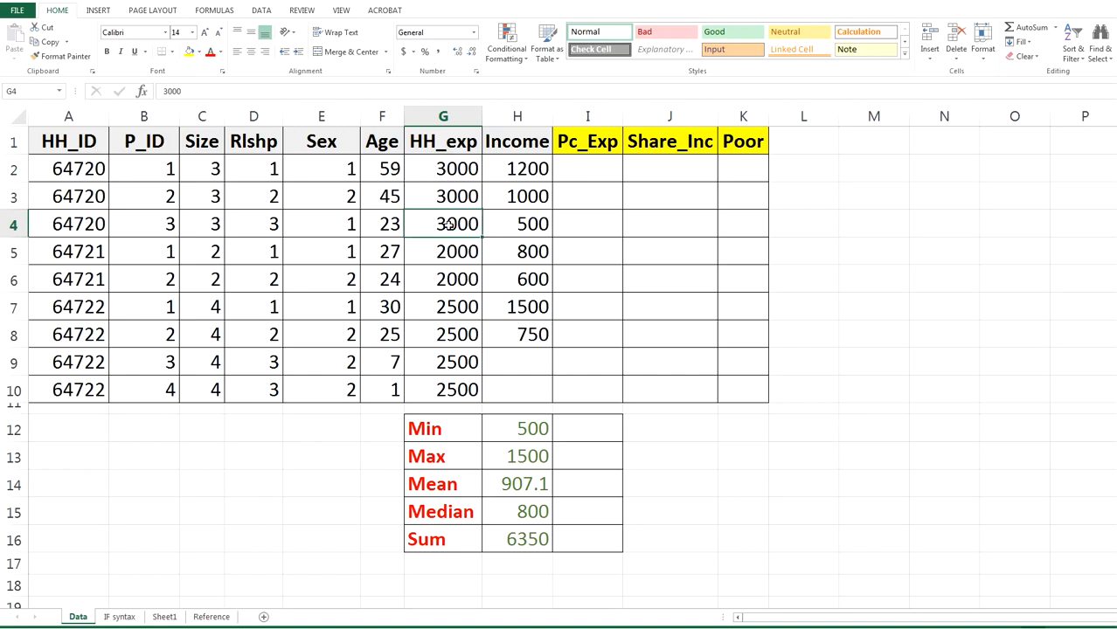
pyautogui.click(456, 169)
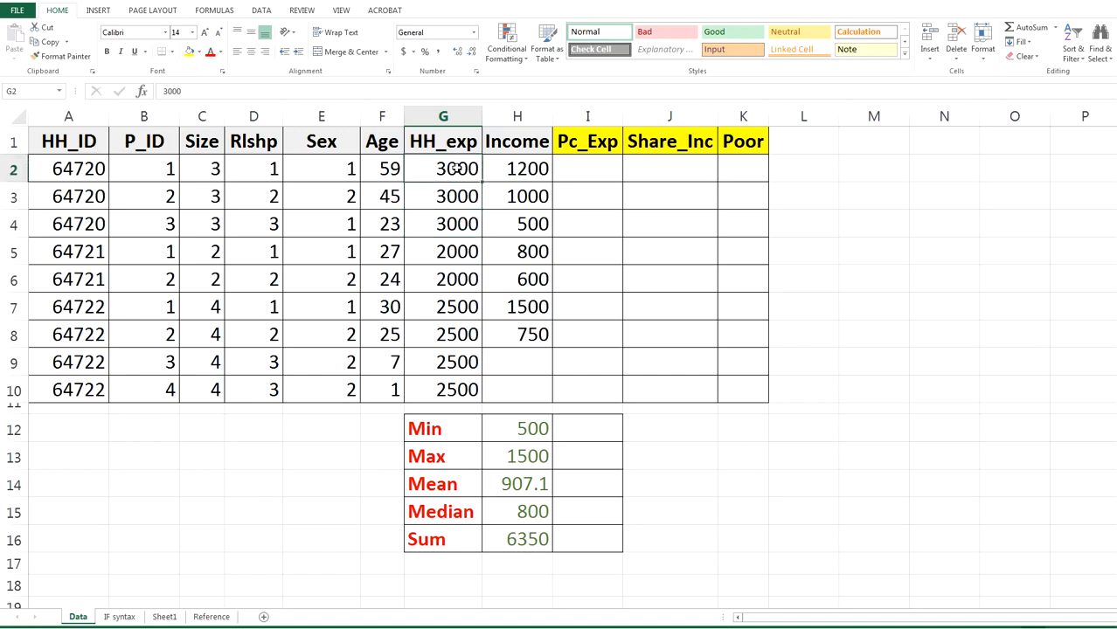
pyautogui.click(210, 165)
# - Calculate the per-capita expenditure in I2 with the formula =G2/C2
pyautogui.click(576, 166)
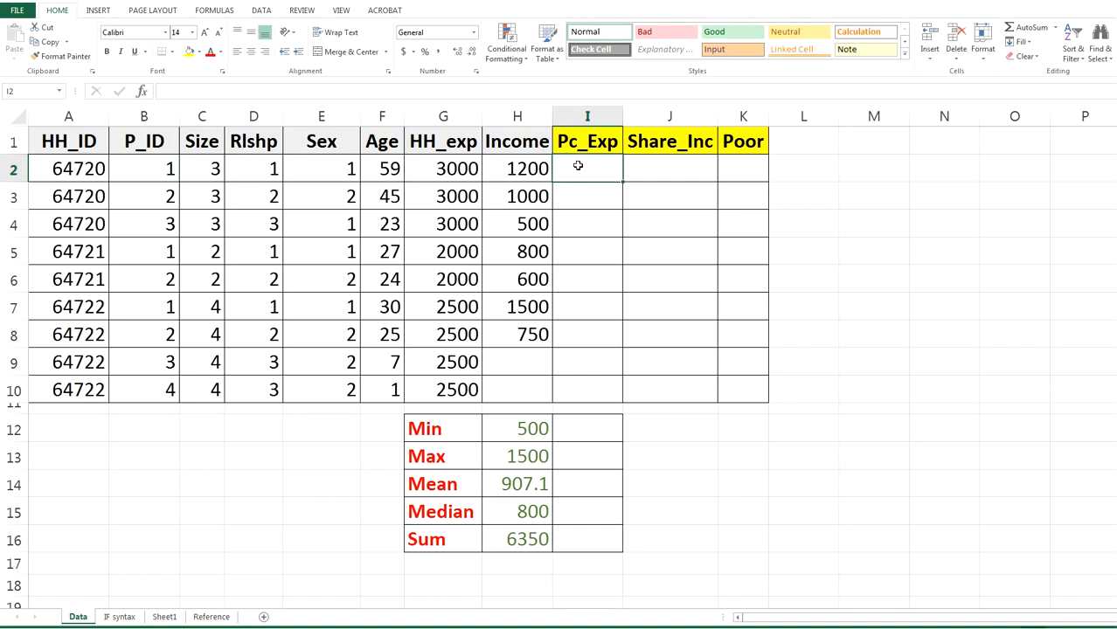
pyautogui.write('=')
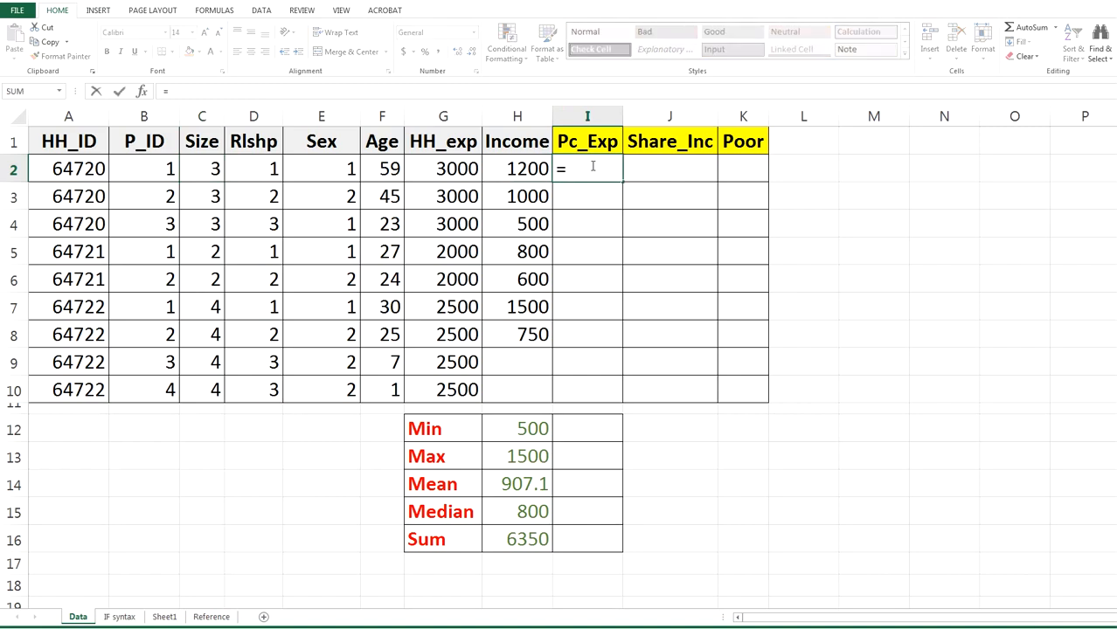
pyautogui.click(441, 168)
pyautogui.write('/')
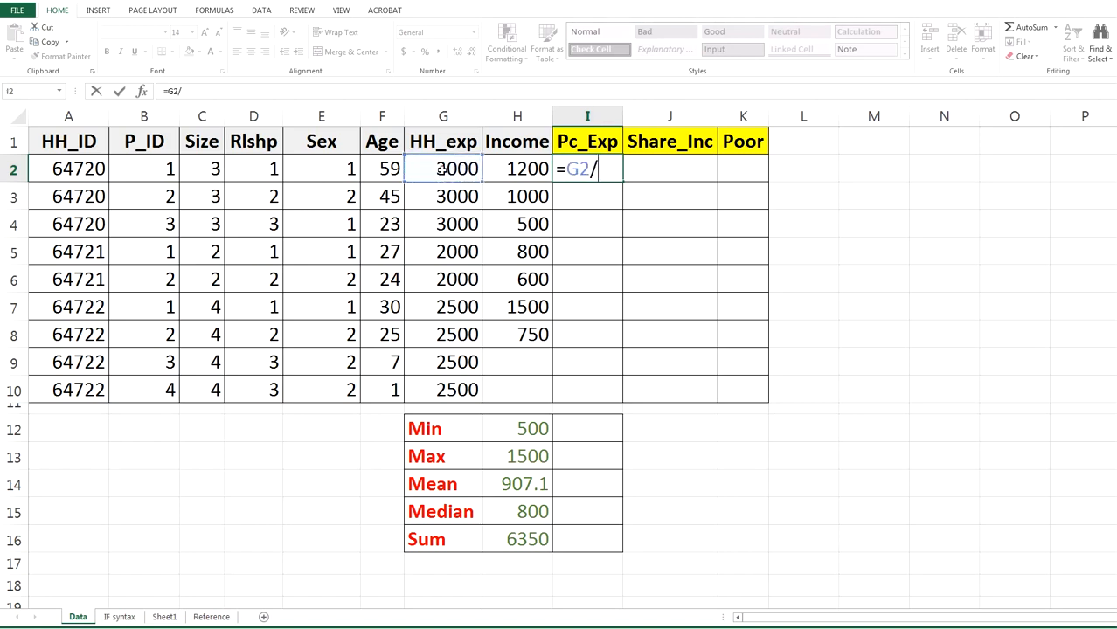
pyautogui.click(202, 167)
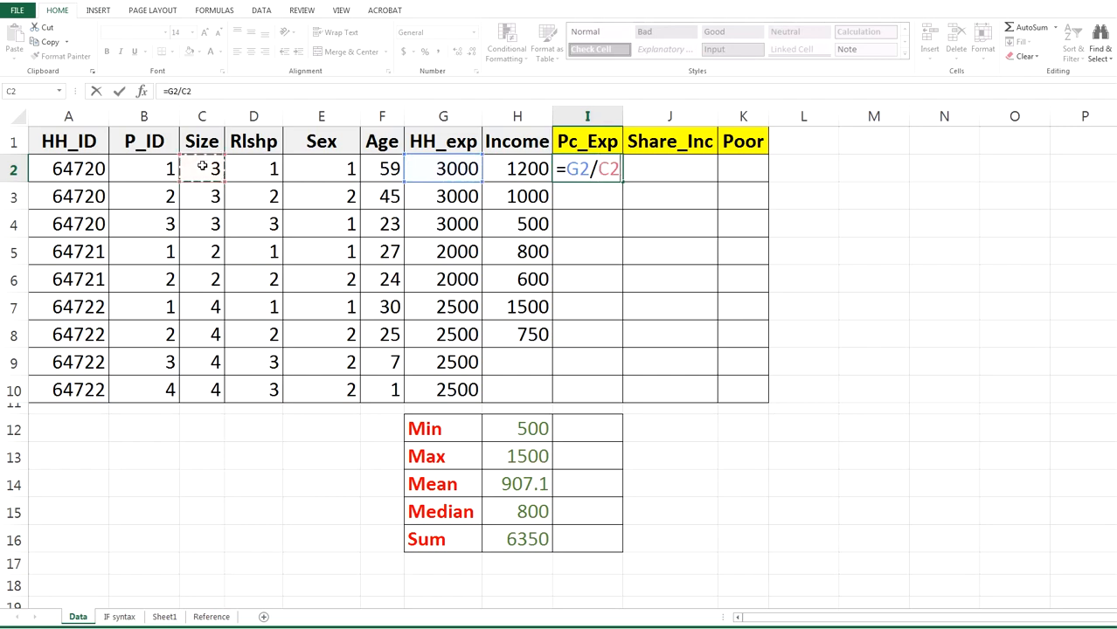
pyautogui.press('Return')
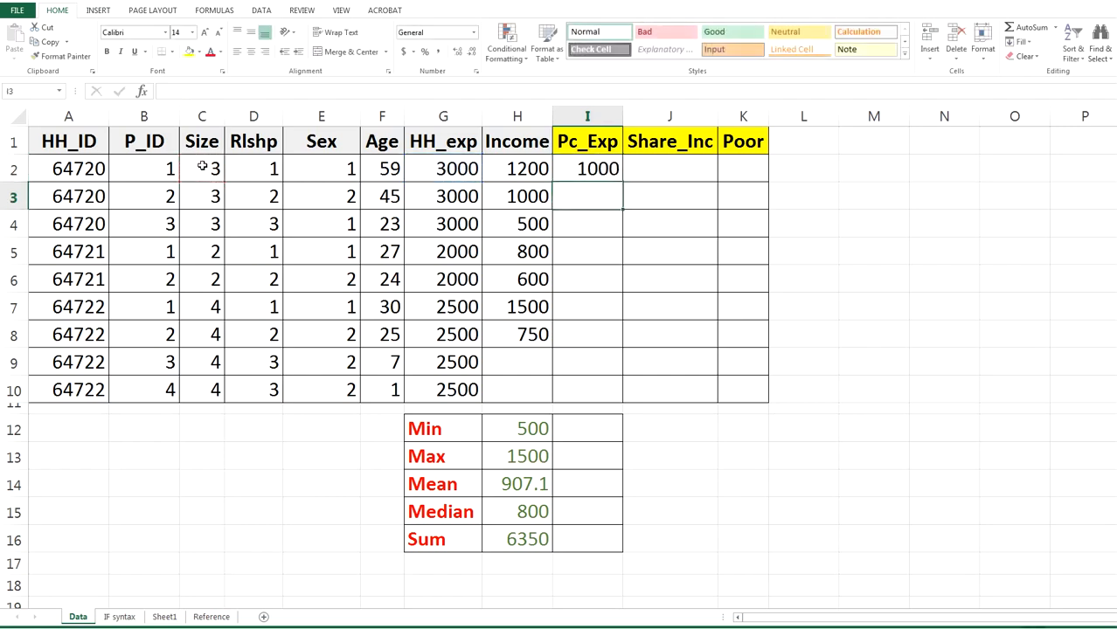
# - Fill the Pc_Exp formula from I2 down through I10 and check the cell references copied into I3 and I4
pyautogui.click(593, 168)
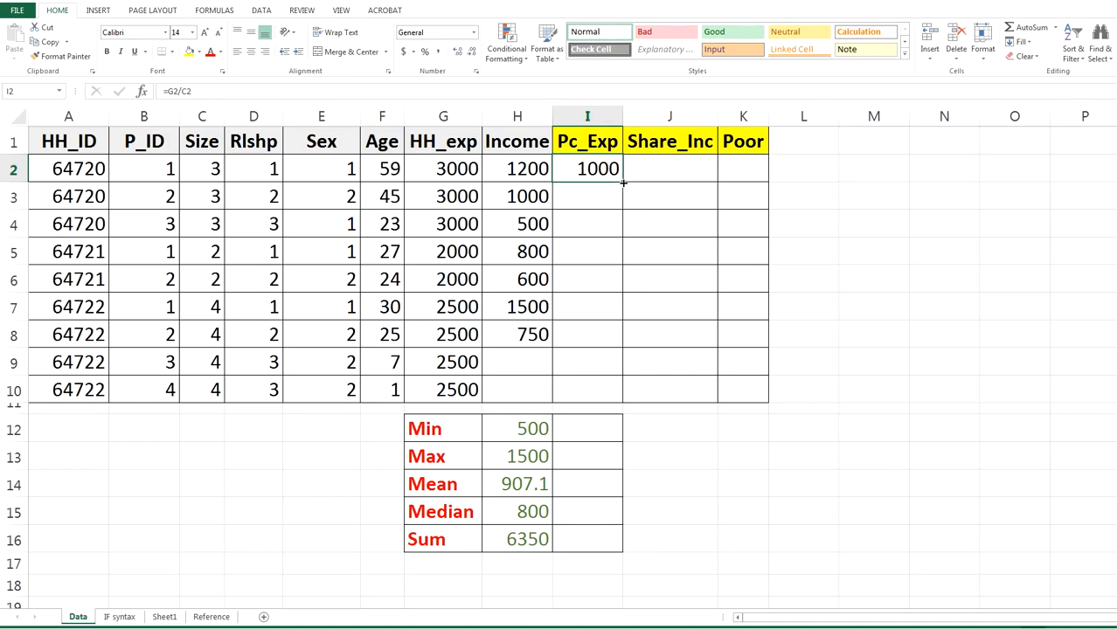
pyautogui.moveTo(623, 181)
pyautogui.mouseDown()
pyautogui.moveTo(633, 392)
pyautogui.moveTo(647, 414)
pyautogui.mouseUp()
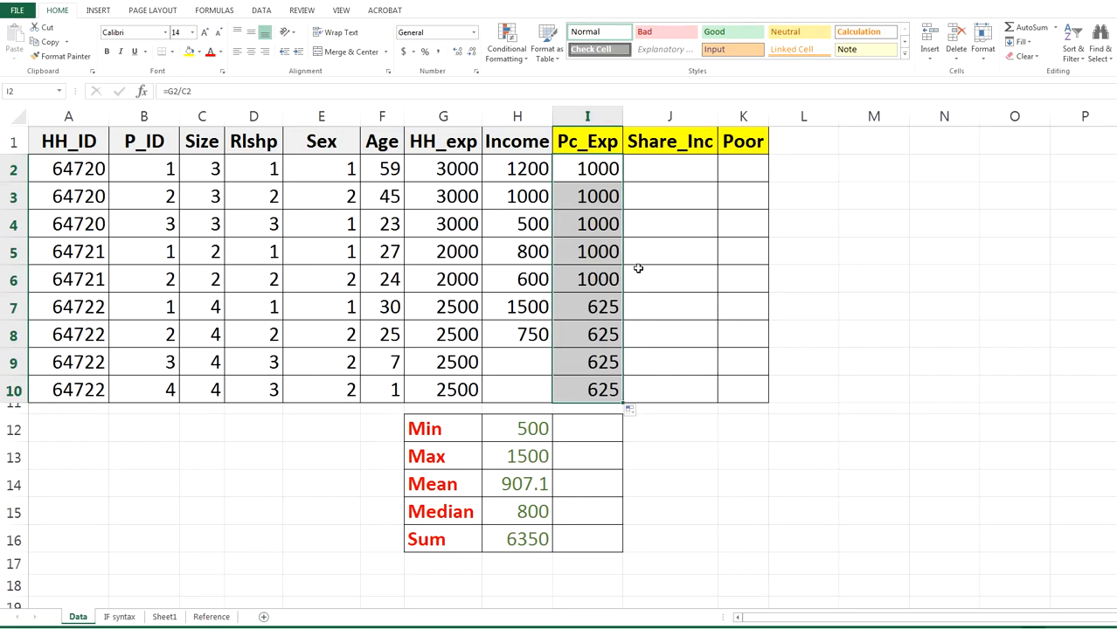
pyautogui.click(597, 170)
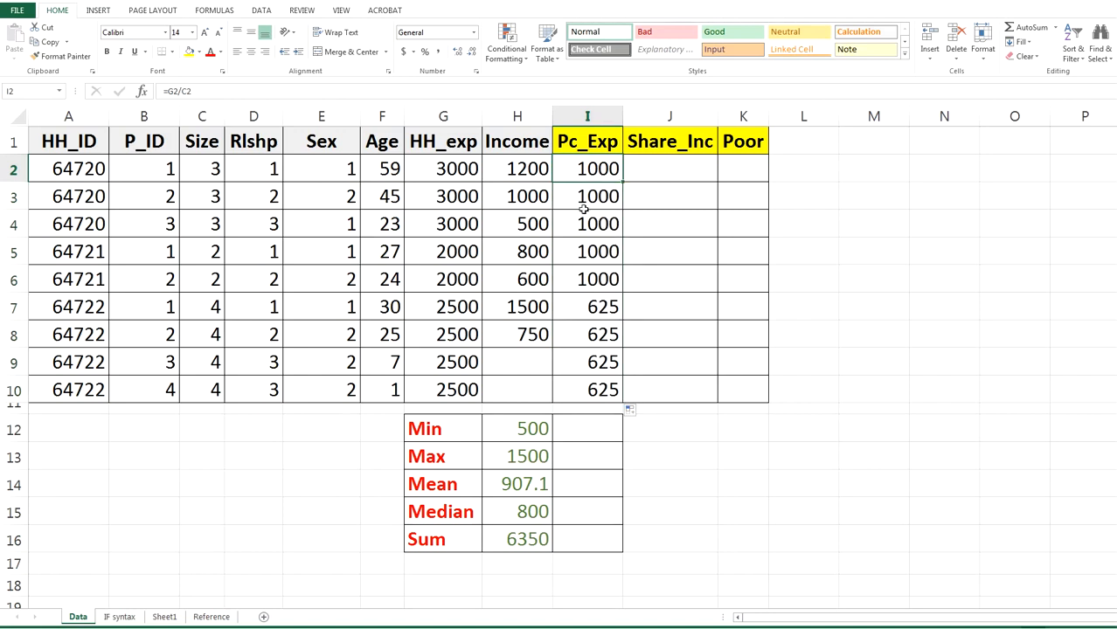
pyautogui.click(592, 197)
pyautogui.doubleClick(591, 197)
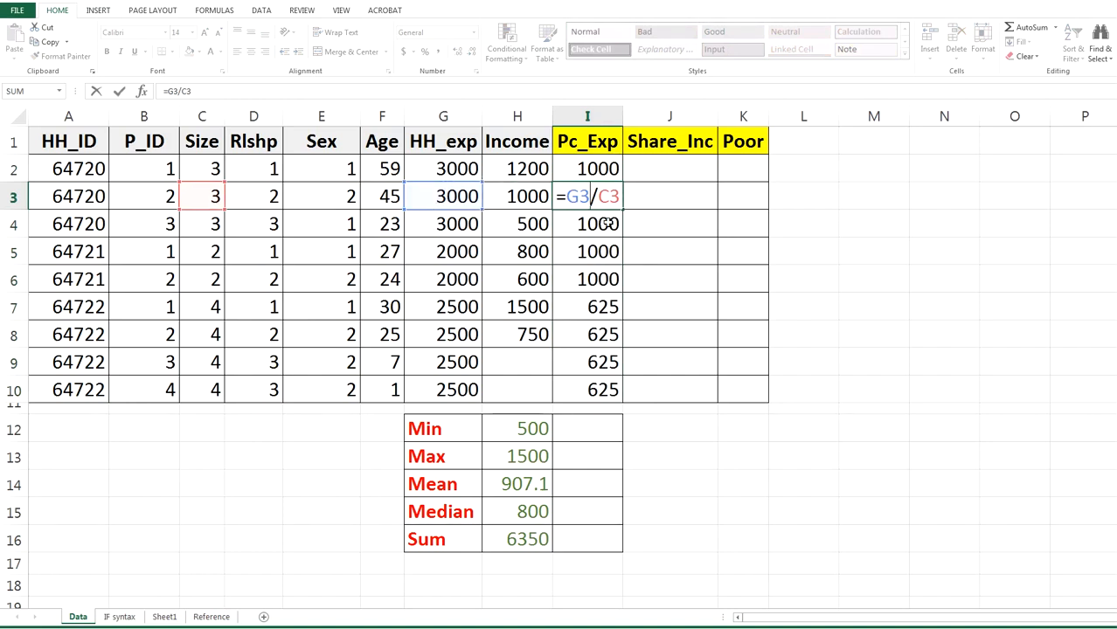
pyautogui.press('Escape')
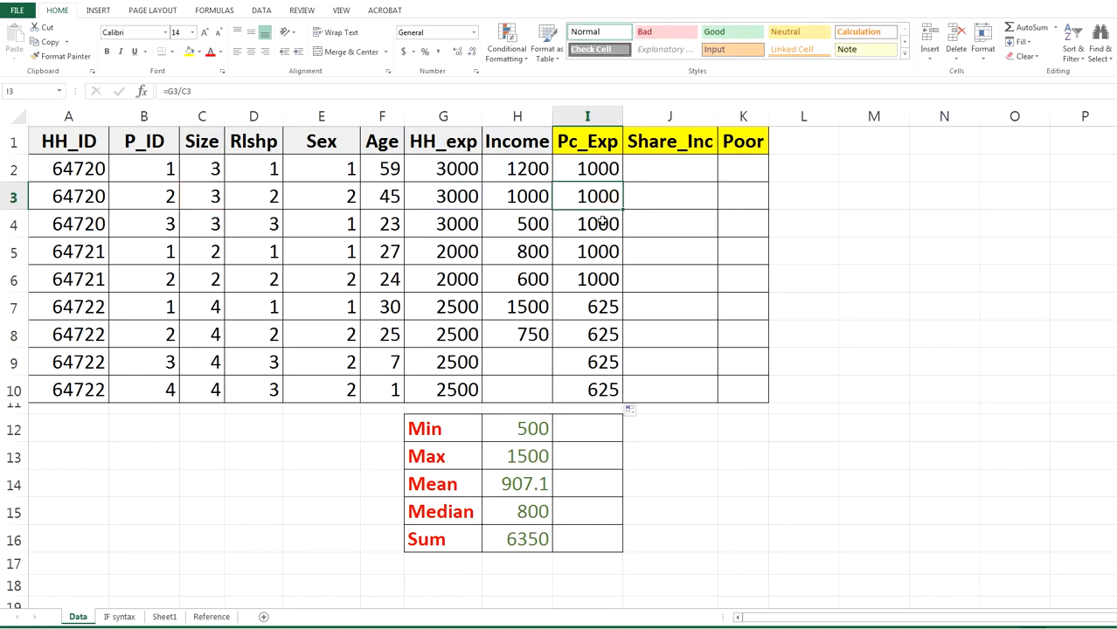
pyautogui.doubleClick(599, 224)
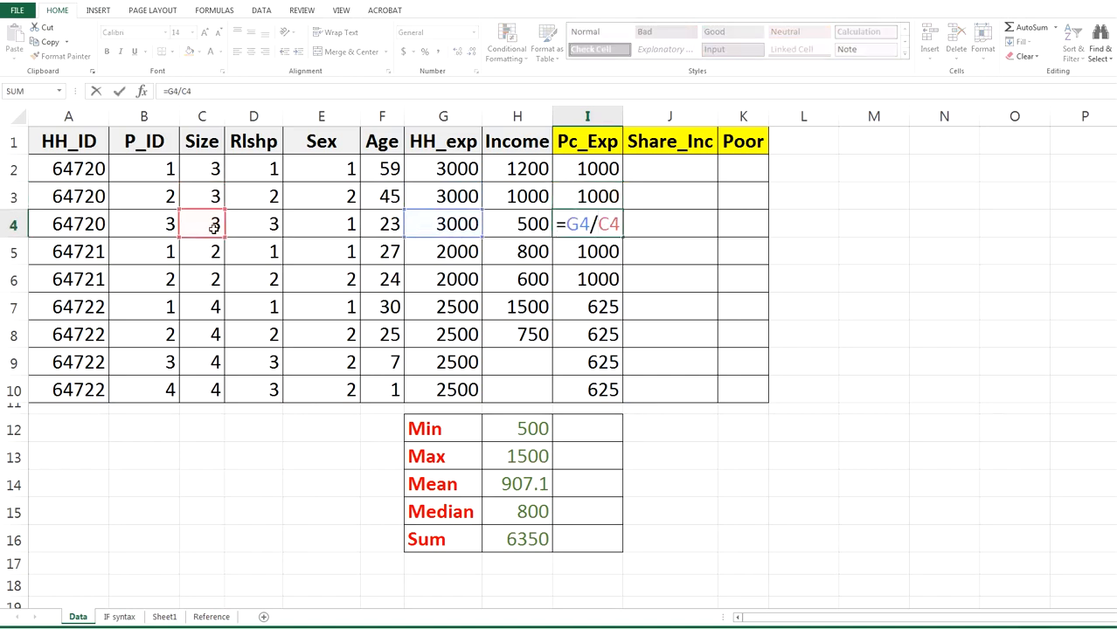
pyautogui.press('Escape')
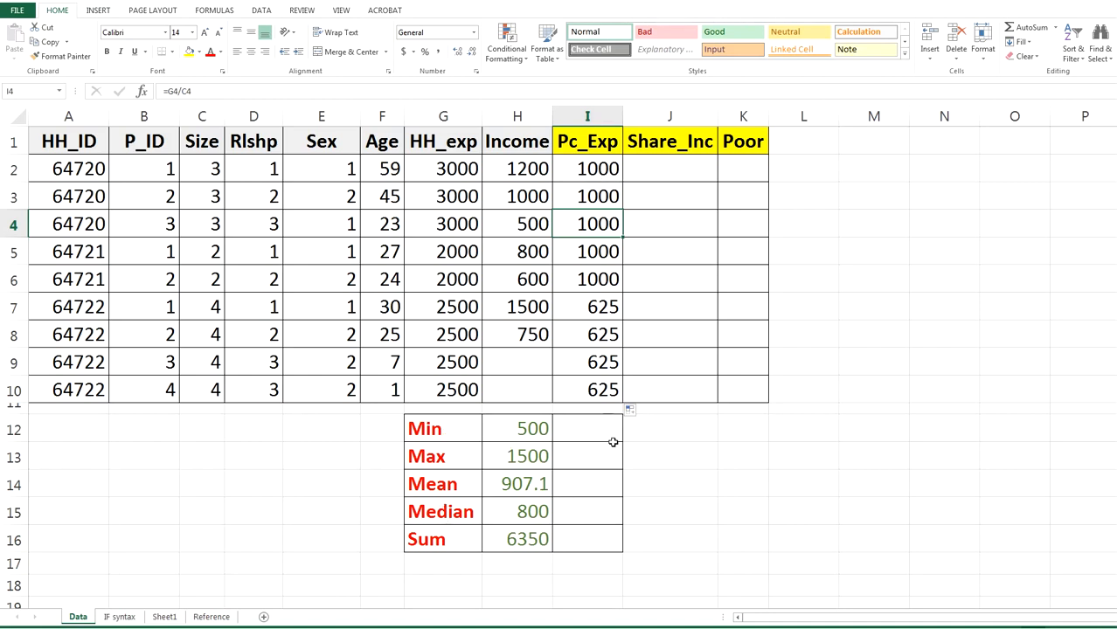
# - Copy the Min formula from H12 across to I12 and check the range it refers to
pyautogui.click(537, 427)
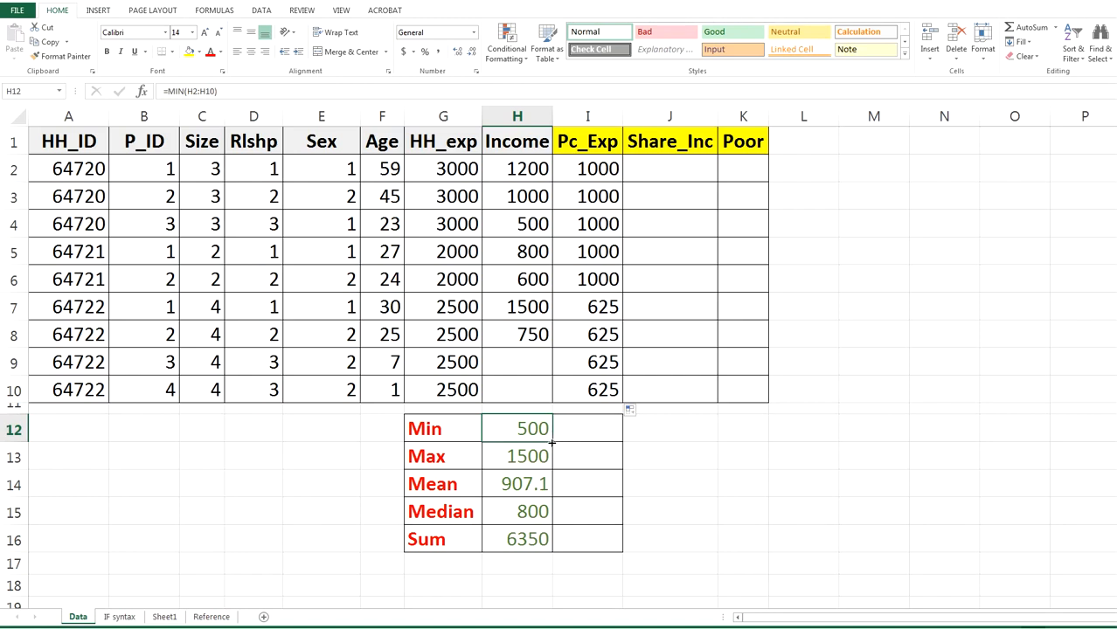
pyautogui.moveTo(552, 442); pyautogui.dragTo(624, 443)
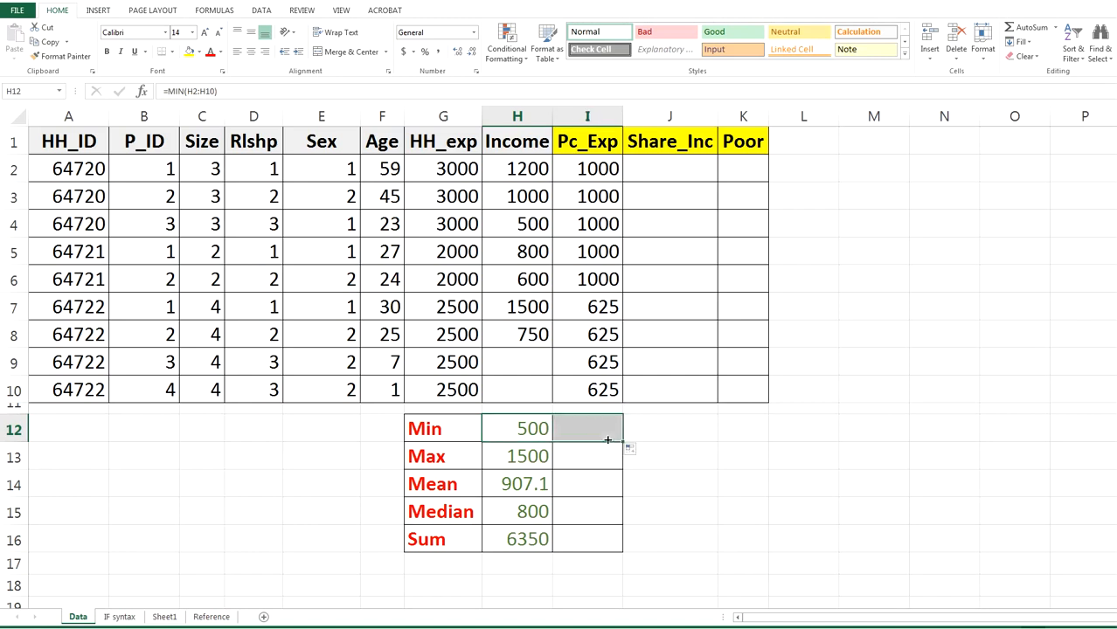
pyautogui.doubleClick(601, 430)
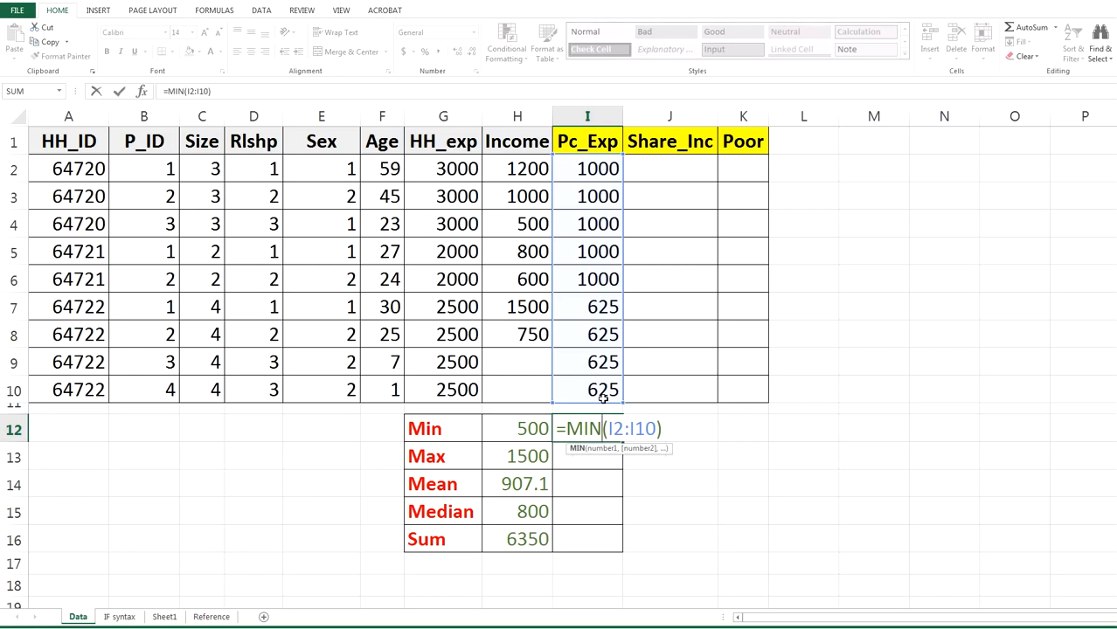
pyautogui.hotkey('ctrl', 'Return')
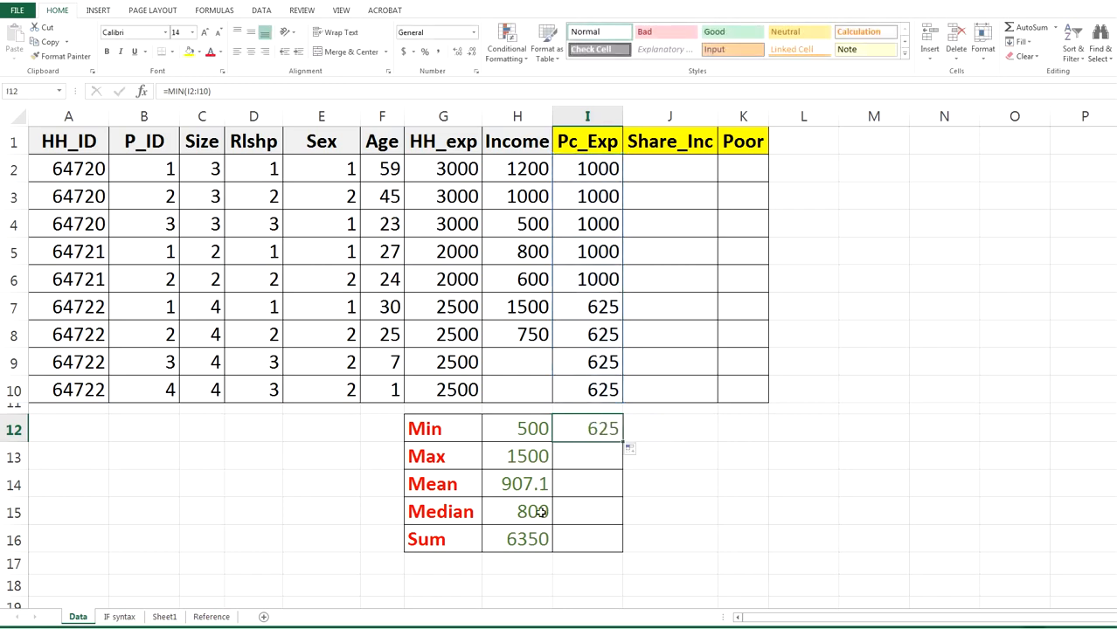
# - Fill the five statistics formulas in H12:H16 across to column I for Pc_Exp
pyautogui.moveTo(512, 425); pyautogui.dragTo(522, 543)
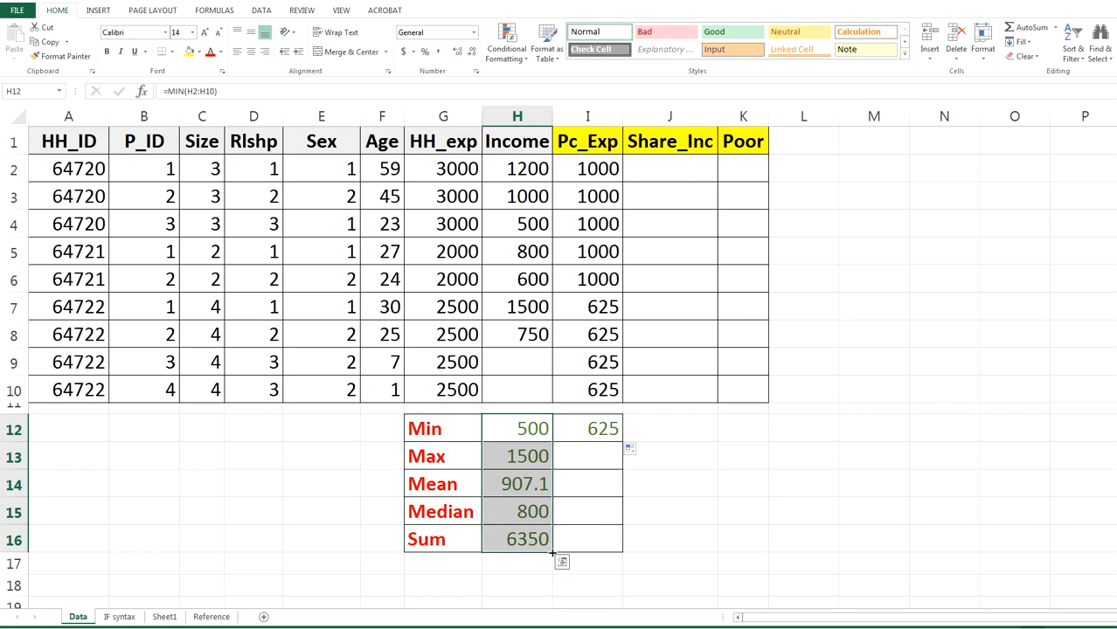
pyautogui.moveTo(532, 425); pyautogui.dragTo(528, 533)
pyautogui.moveTo(553, 553); pyautogui.dragTo(610, 547)
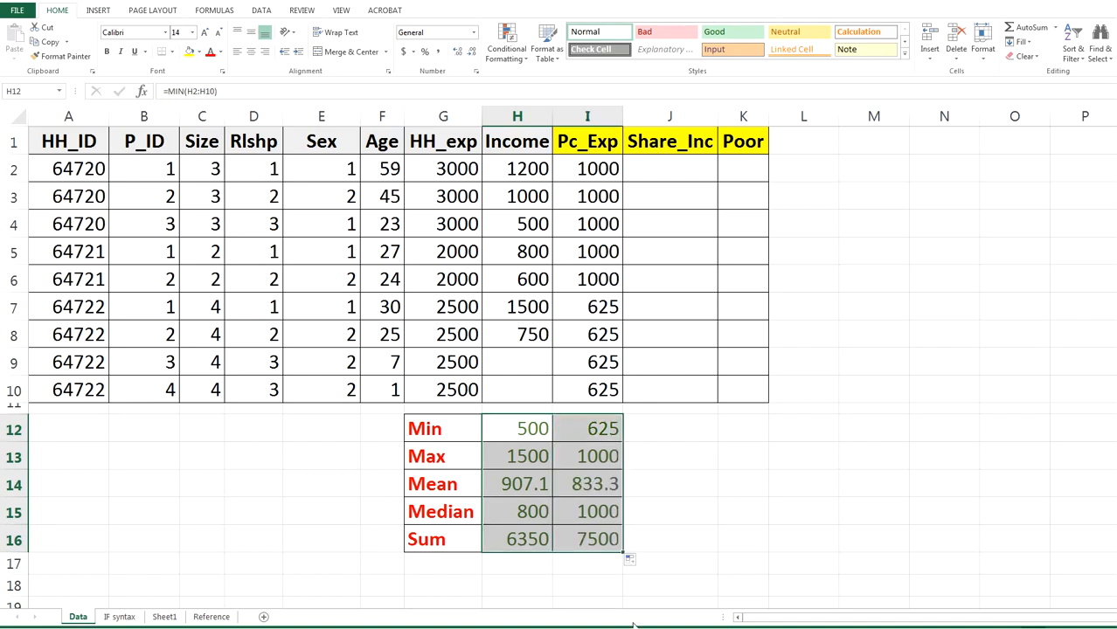
# - Check the copied statistics formulas in I12:I16, including the range referenced by the Mean formula in I14
pyautogui.click(600, 432)
pyautogui.click(611, 462)
pyautogui.click(599, 489)
pyautogui.click(597, 513)
pyautogui.click(599, 543)
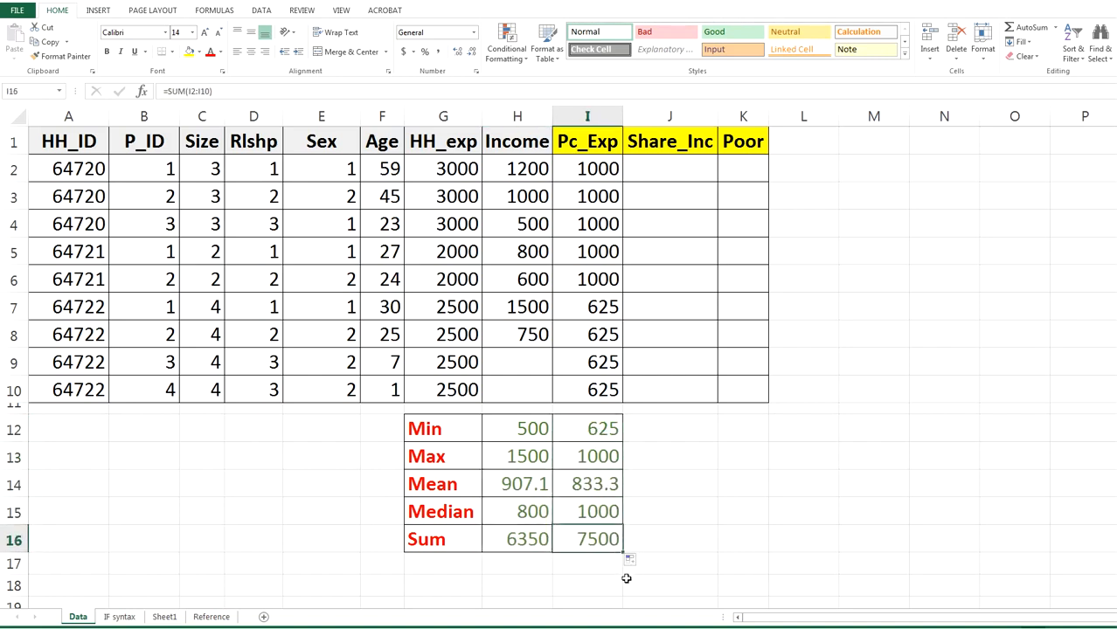
pyautogui.doubleClick(594, 483)
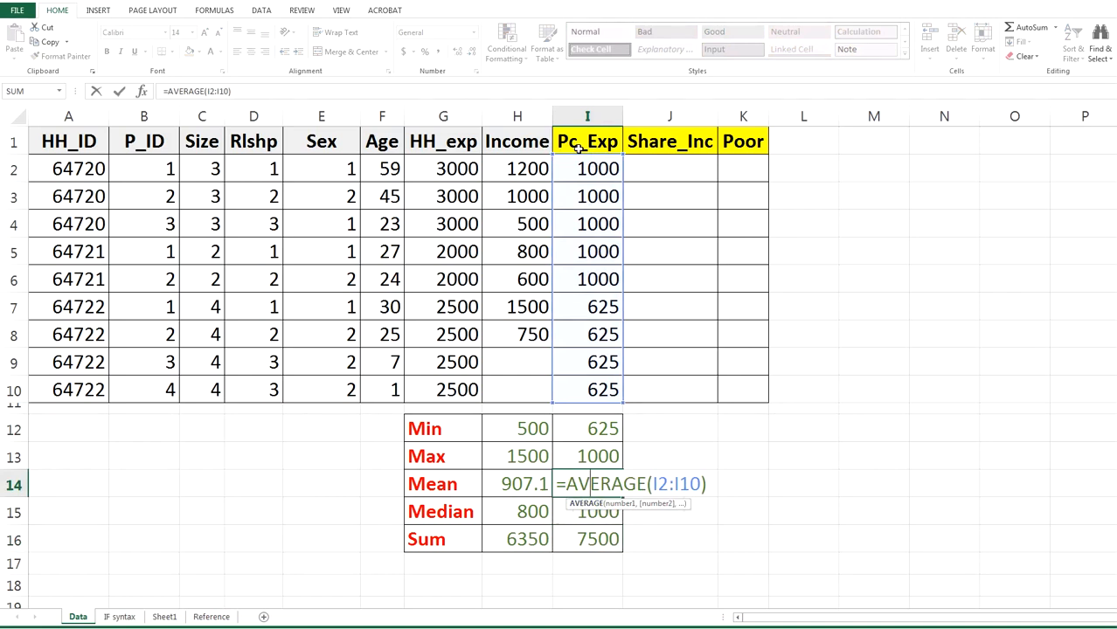
pyautogui.hotkey('ctrl', 'Return')
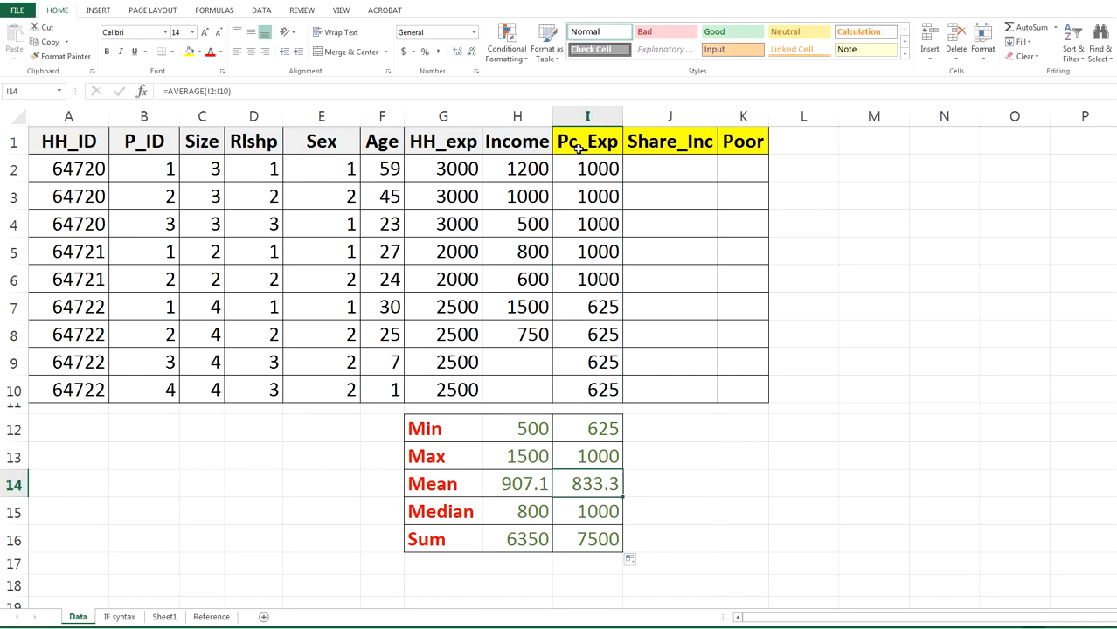